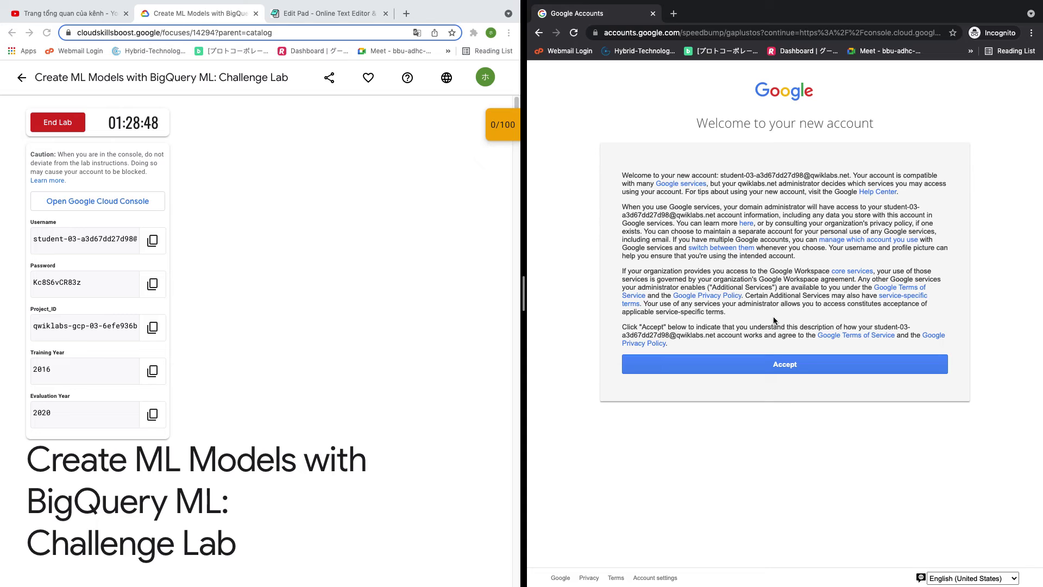
Accept the new Google account's welcome terms and agree to the Google Cloud Platform terms of service.
click(772, 368)
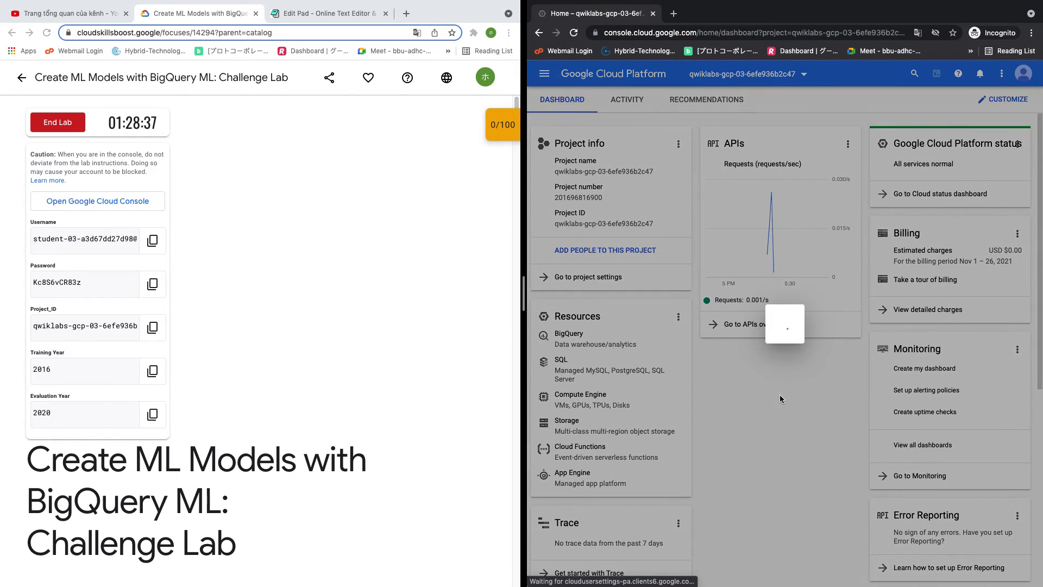
click(656, 346)
click(872, 460)
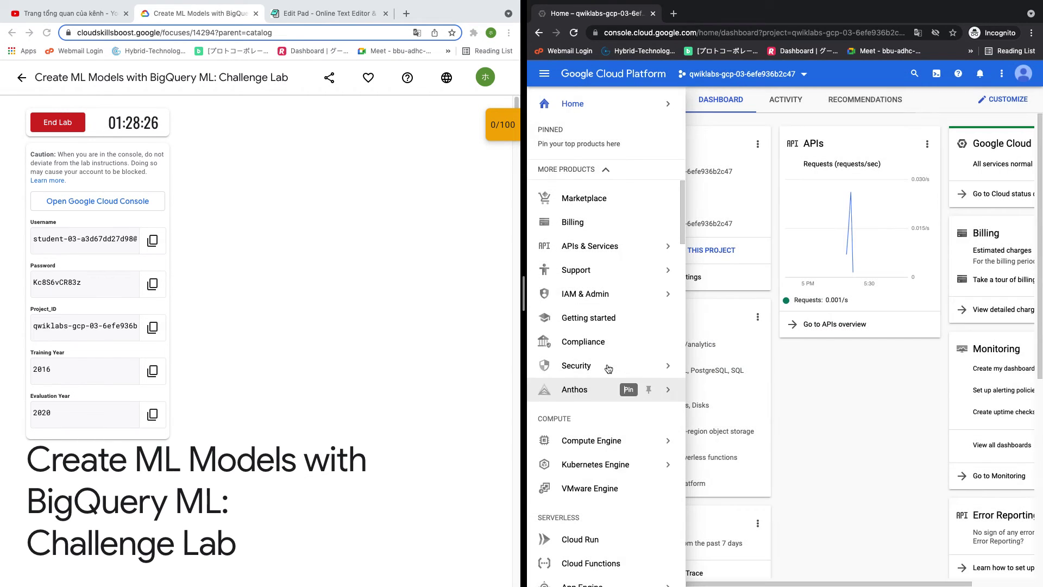
Copy the lab's title and search Google in a new tab for "Create ML Models with BigQuery ML: Challenge Lab".
click(351, 176)
scroll(291, 289, down, 6)
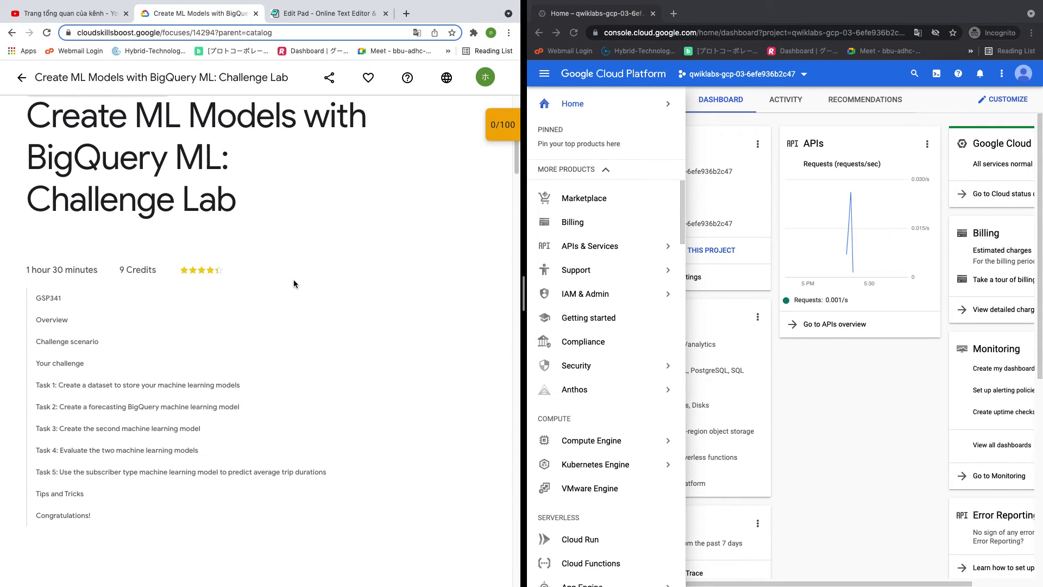
scroll(294, 282, down, 8)
scroll(293, 283, up, 14)
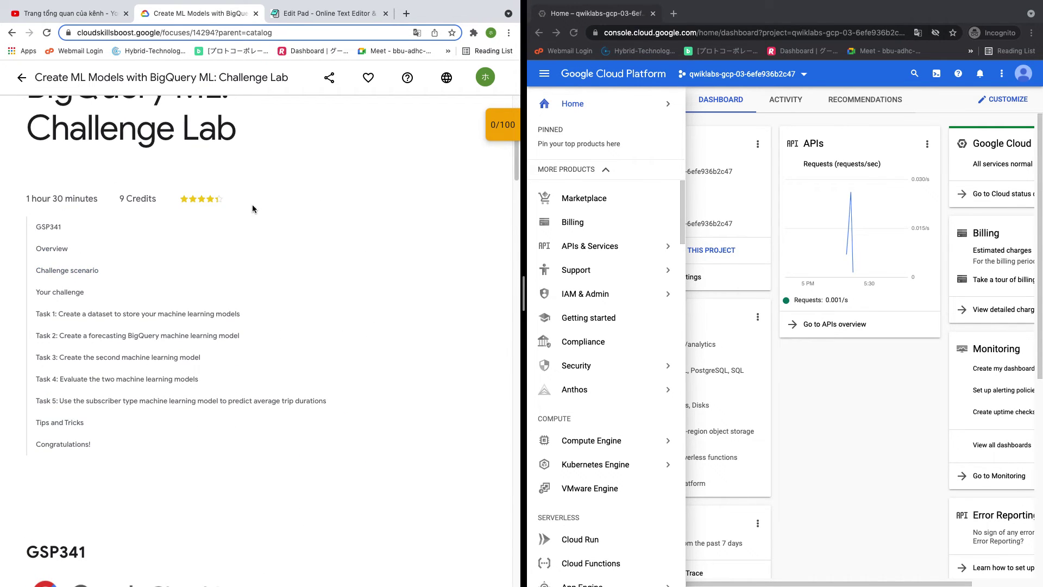
drag(35, 461, 264, 537)
key(super+c)
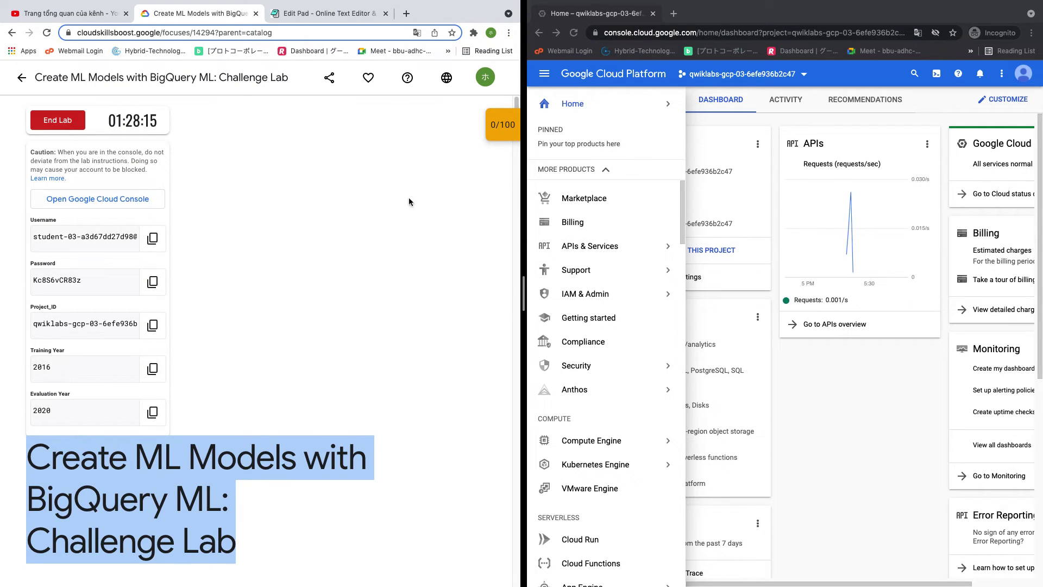
click(406, 13)
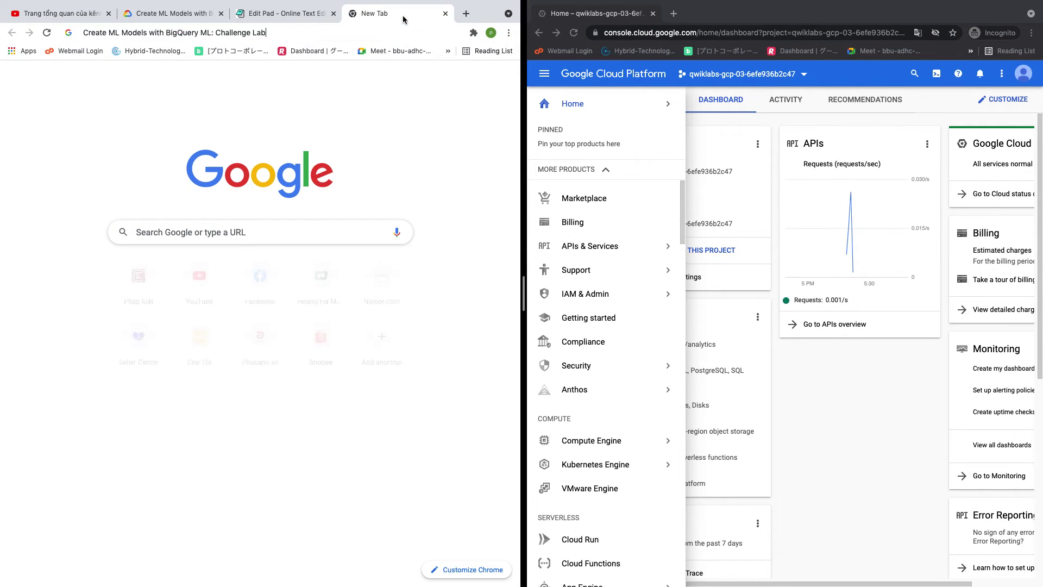
key(super+v)
key(Return)
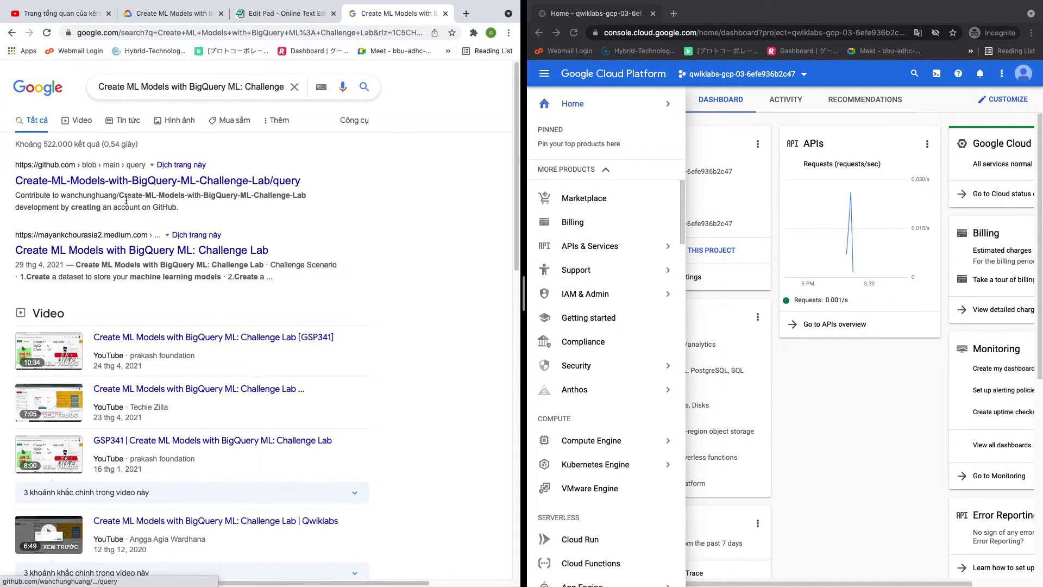
Open the GitHub result Create-ML-Models-with-BigQuery-ML-Challenge-Lab/query in a separate tab, keeping the search results open.
scroll(306, 212, down, 4)
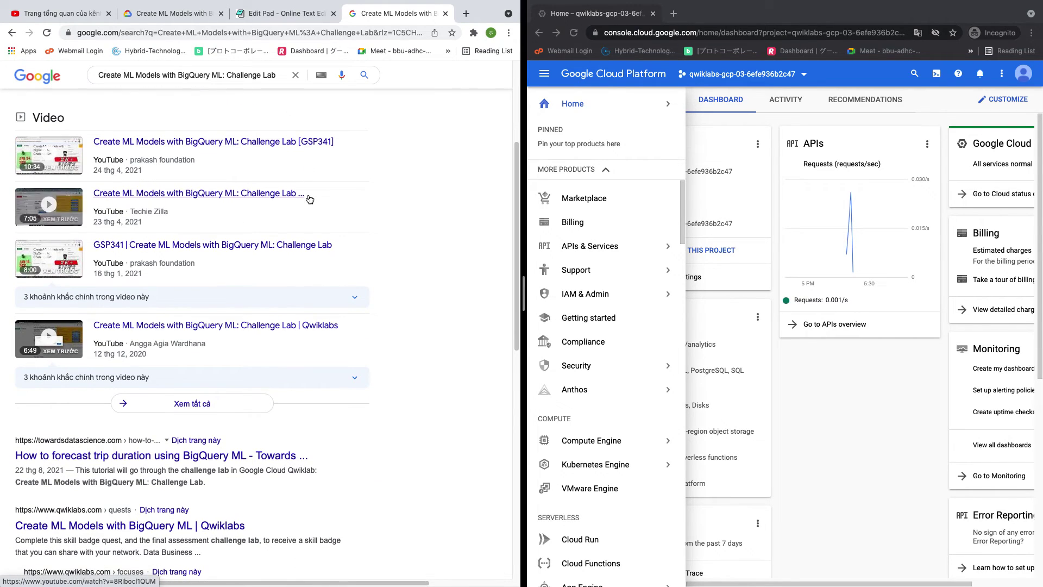
scroll(310, 199, up, 4)
click(178, 182)
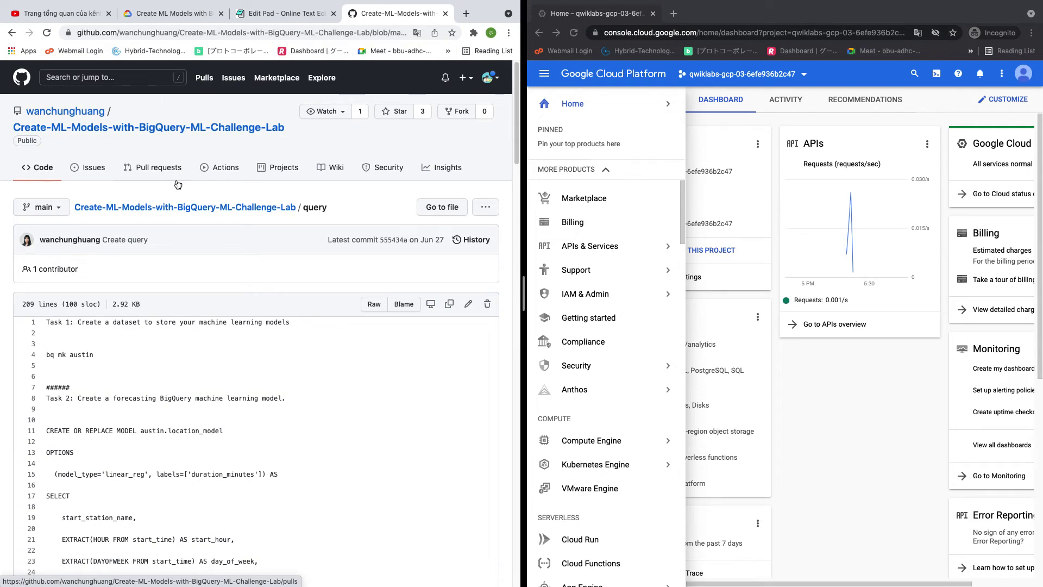
key(super+bracketleft)
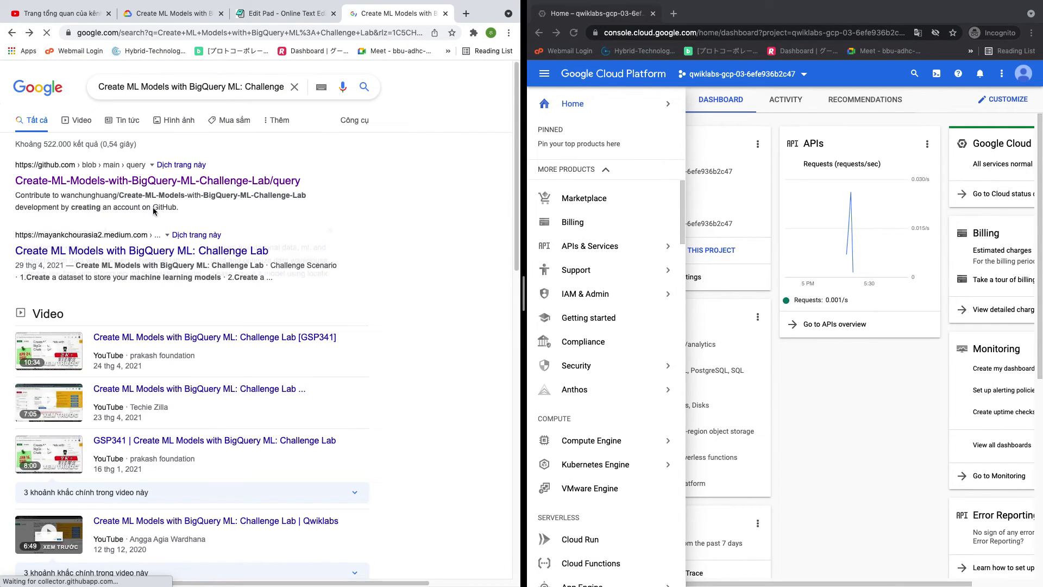
right_click(154, 180)
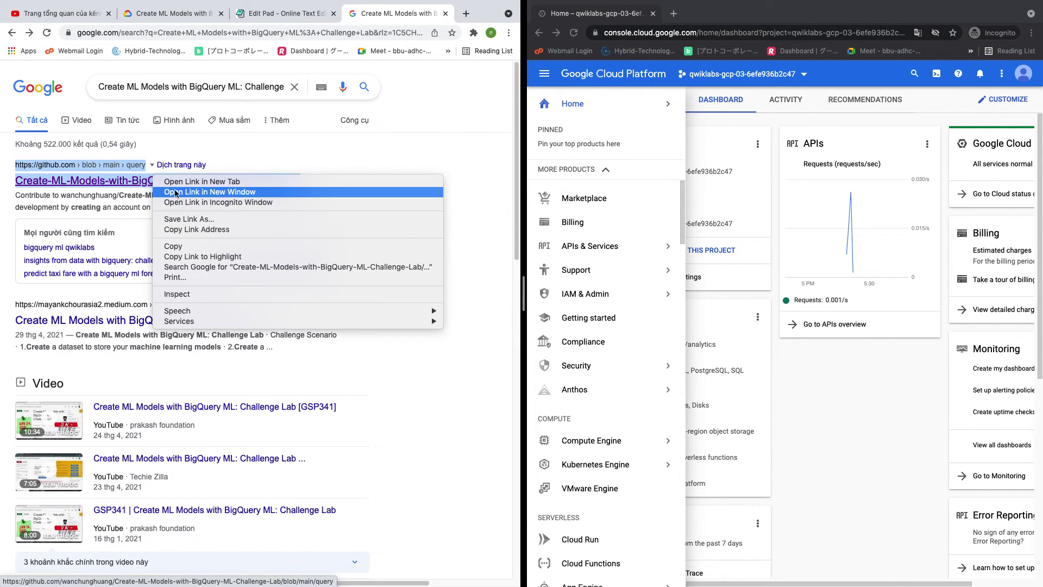
key(Escape)
super+click(230, 187)
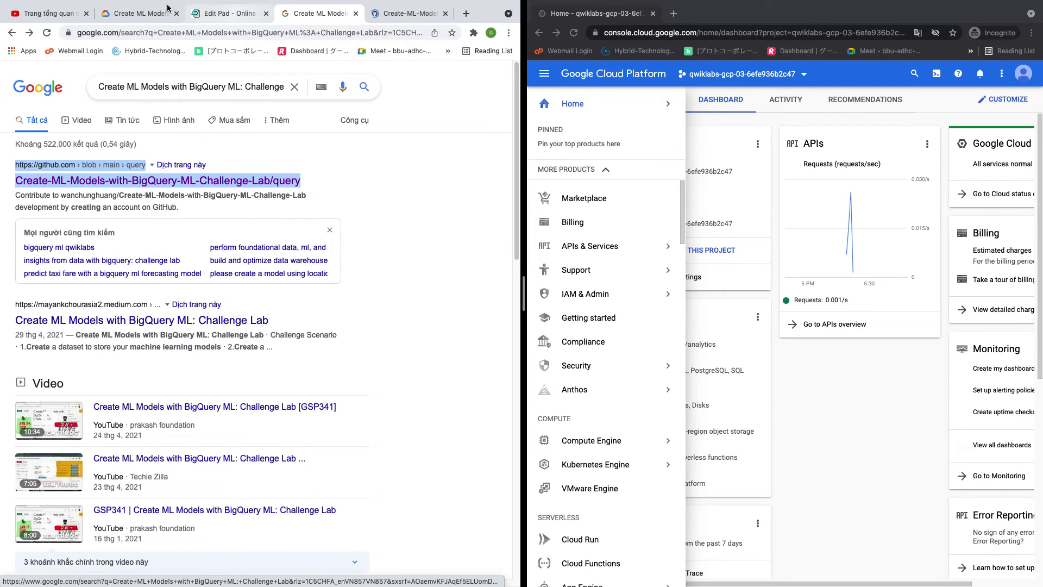
Move the challenge lab's browser tab behind the GitHub tab, at the end of the row, and clear the title selection.
click(139, 13)
drag(139, 13, 426, 12)
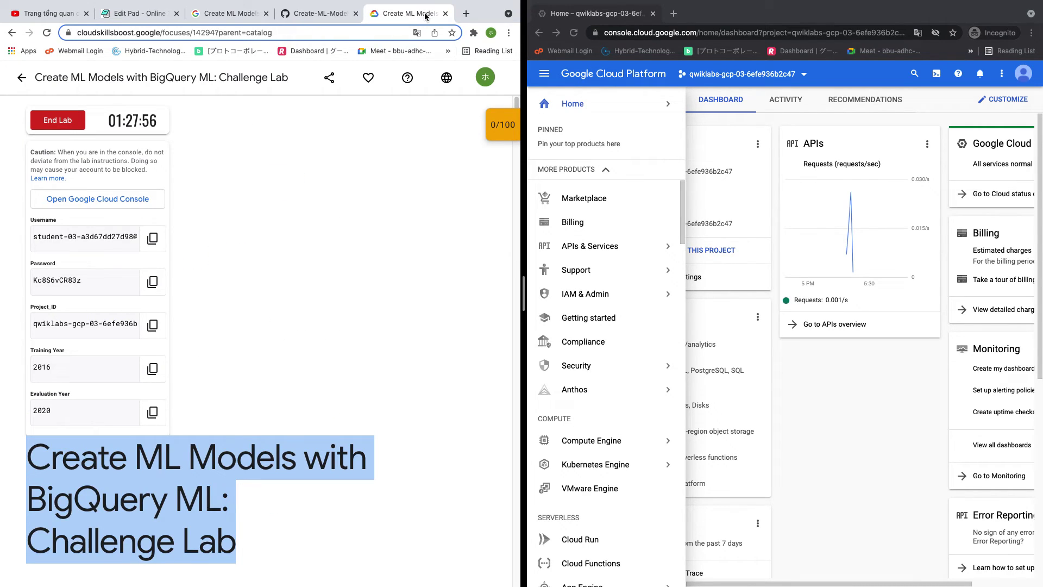
mouse_move(625, 294)
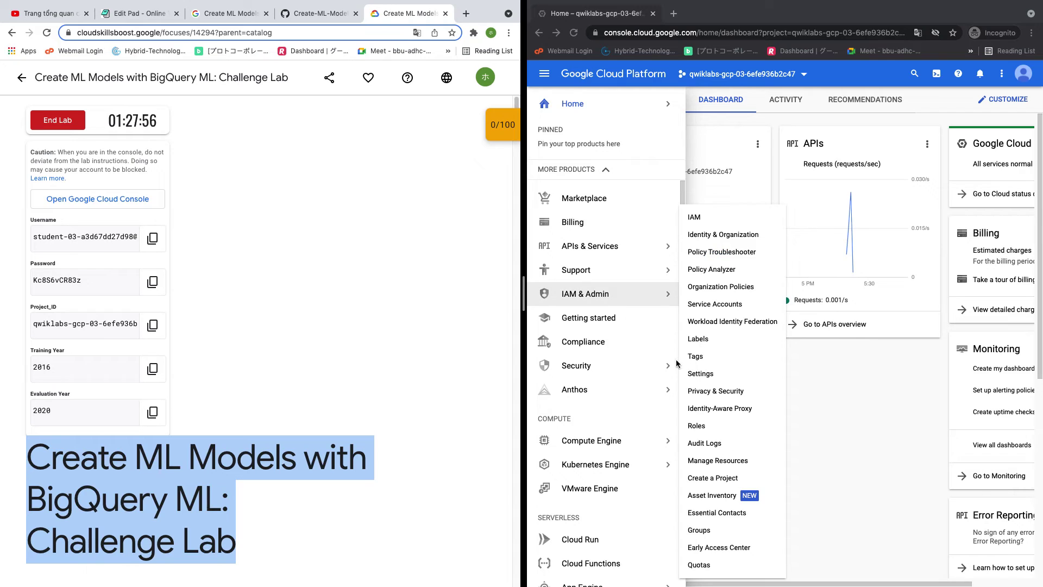
click(357, 351)
Review the lab's checkpoint list and the requirements of its machine learning tasks.
click(501, 129)
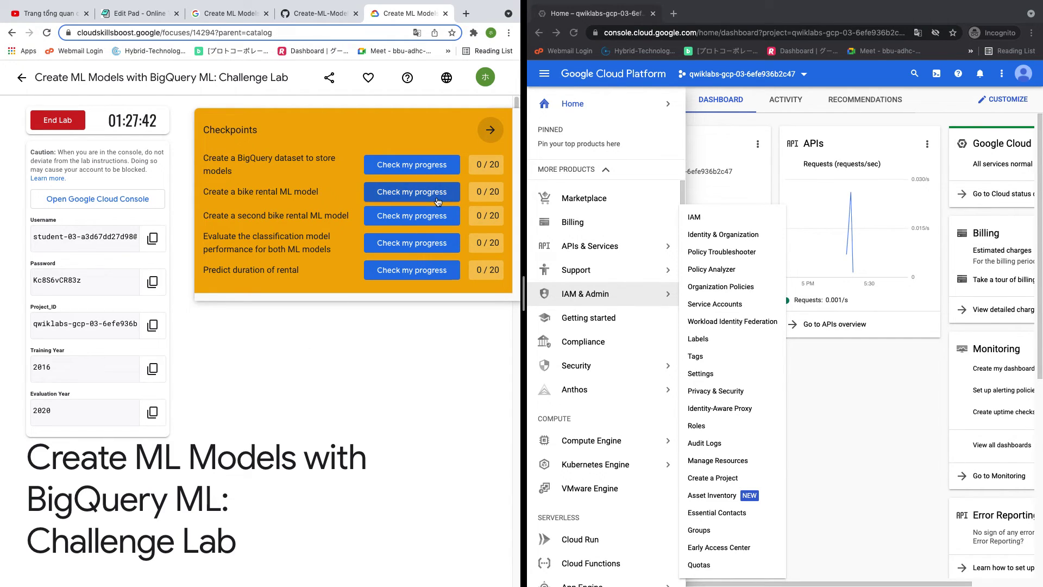
click(490, 131)
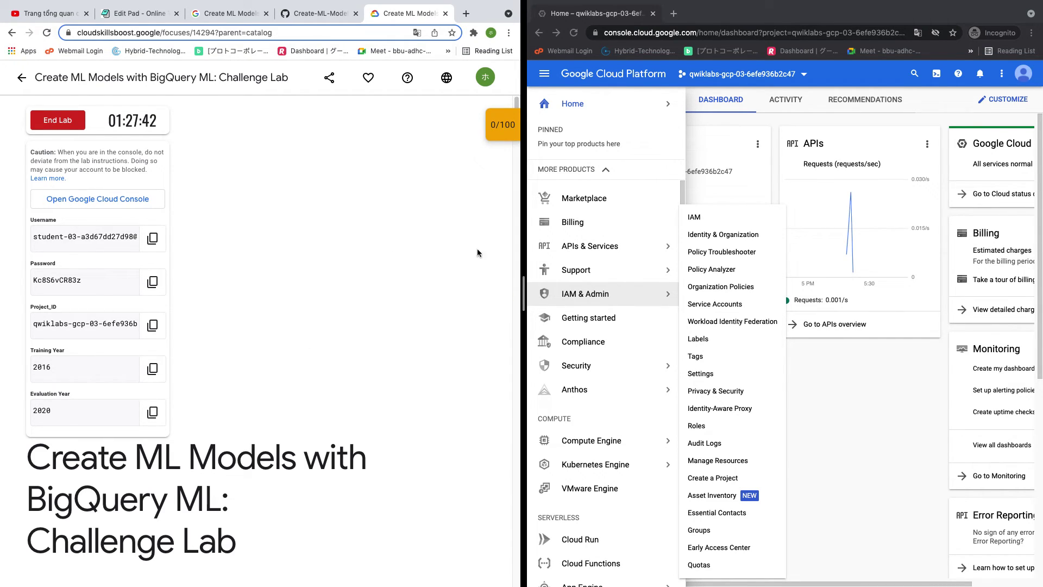
scroll(237, 243, down, 10)
scroll(237, 242, down, 20)
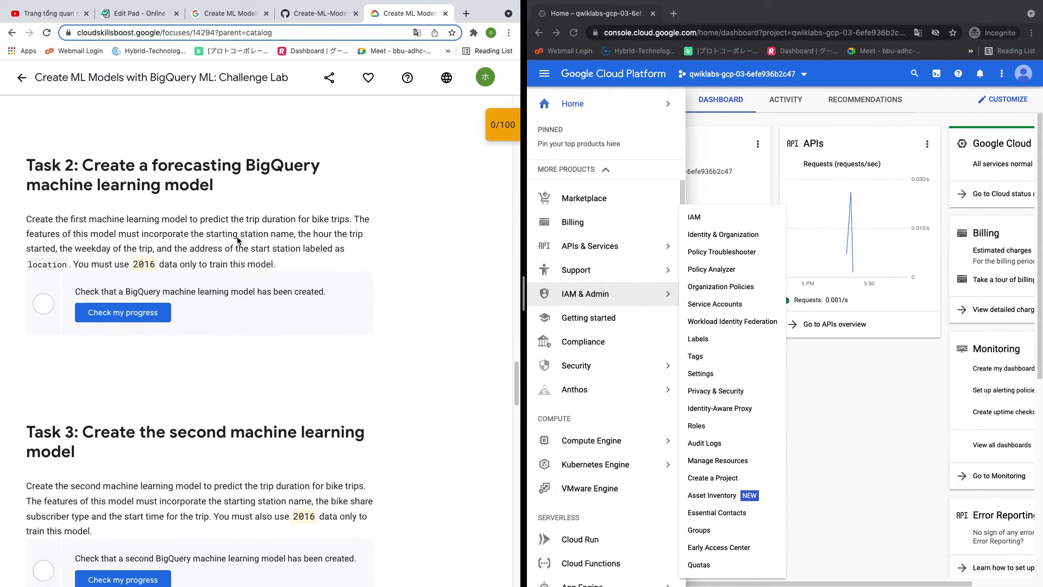
scroll(237, 239, up, 6)
Open the GitHub query file beside the console, open BigQuery from the project dashboard's resources, and dismiss its welcome message.
click(318, 14)
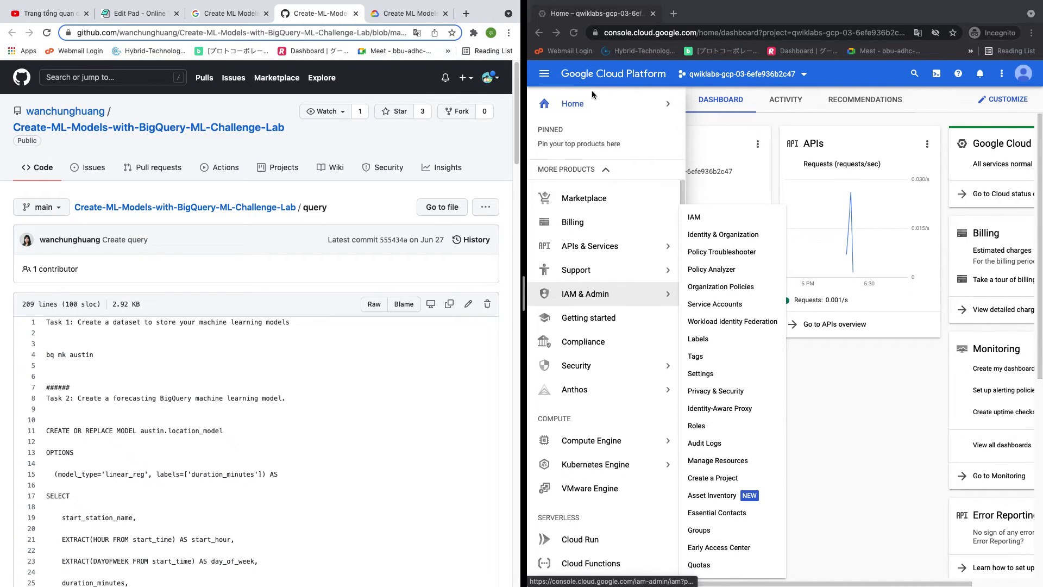
click(544, 75)
click(544, 76)
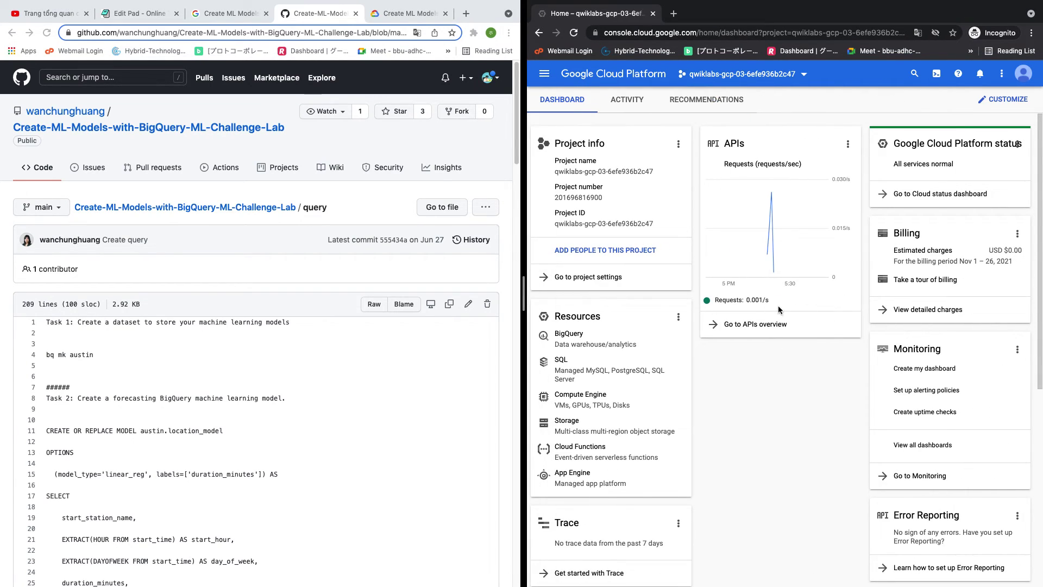
click(595, 346)
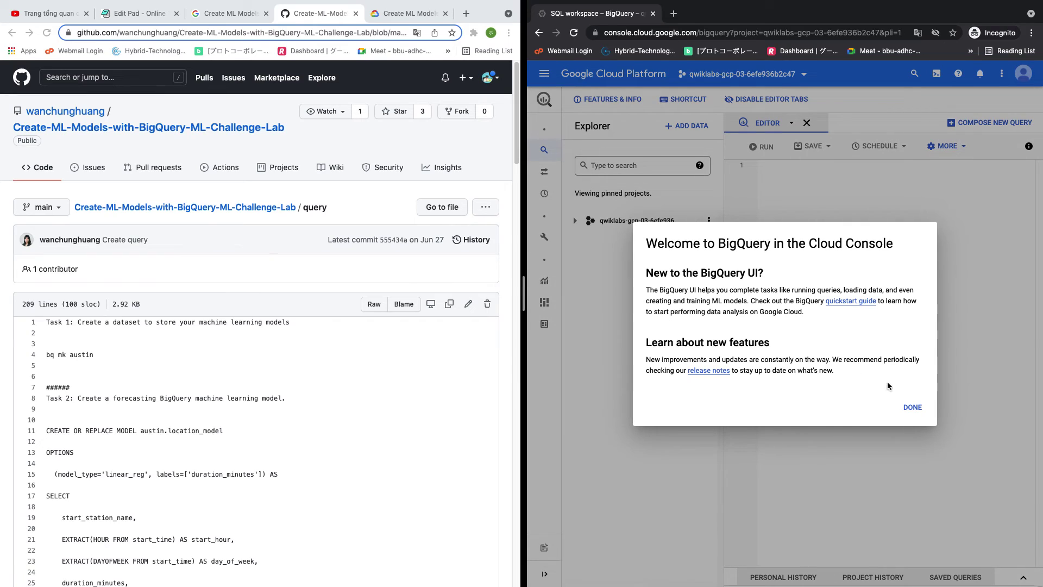
click(910, 408)
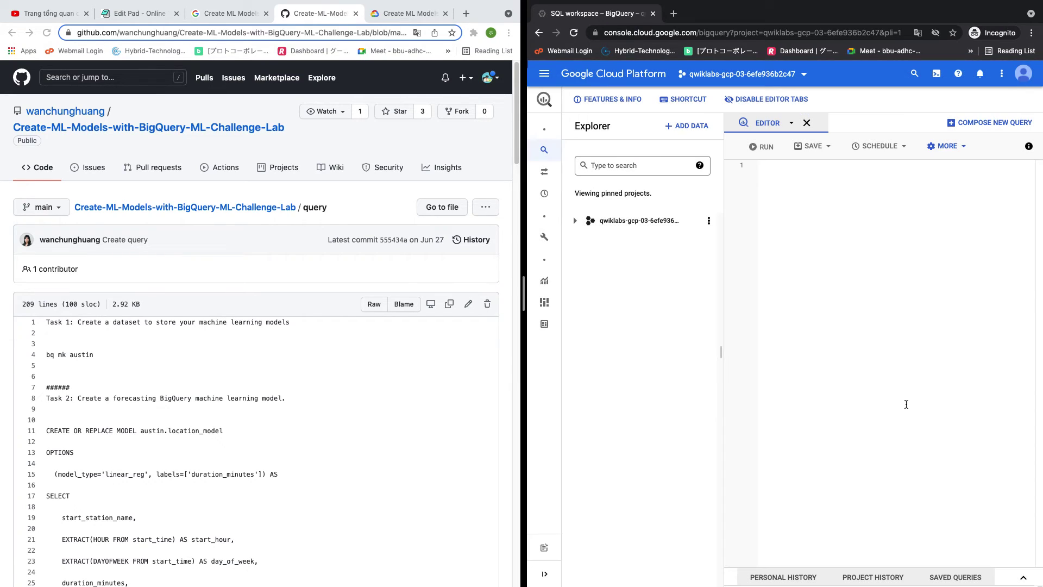
Read through the lab page, checking Task 1 and the training and evaluation years in the lab details.
click(408, 13)
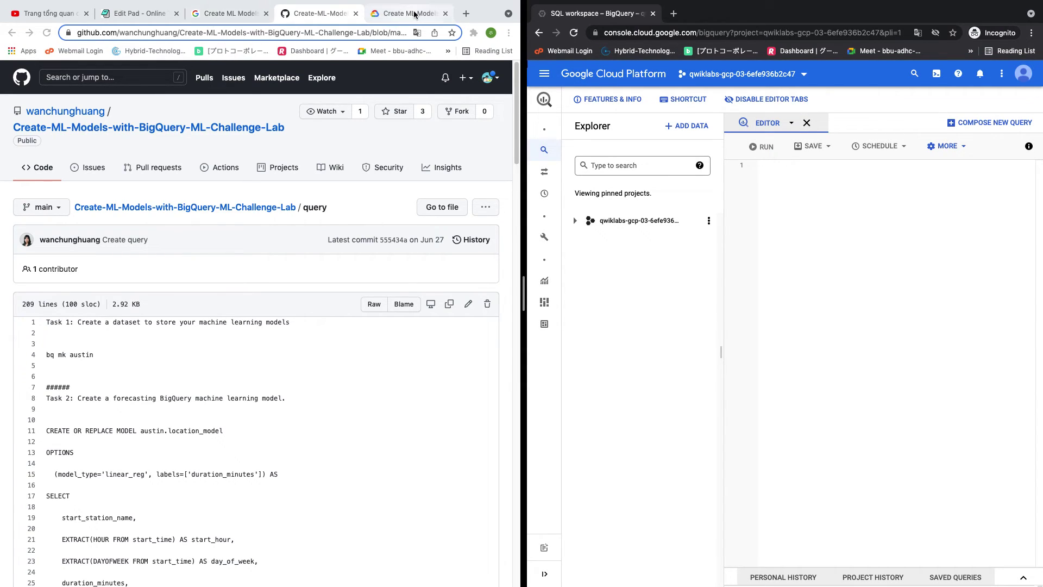
scroll(181, 341, up, 10)
scroll(182, 343, down, 8)
scroll(182, 344, down, 12)
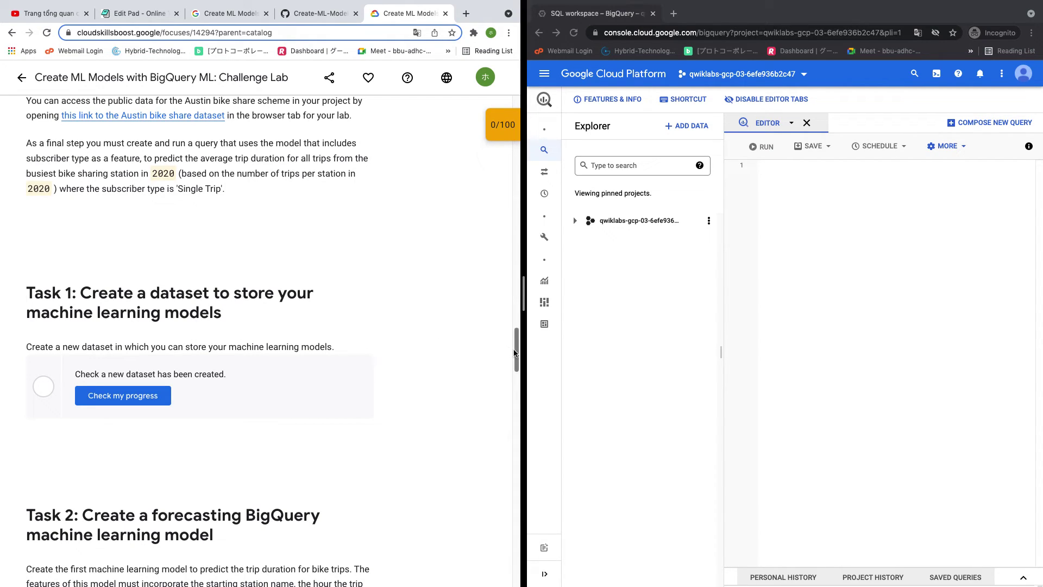
drag(515, 352, 523, 126)
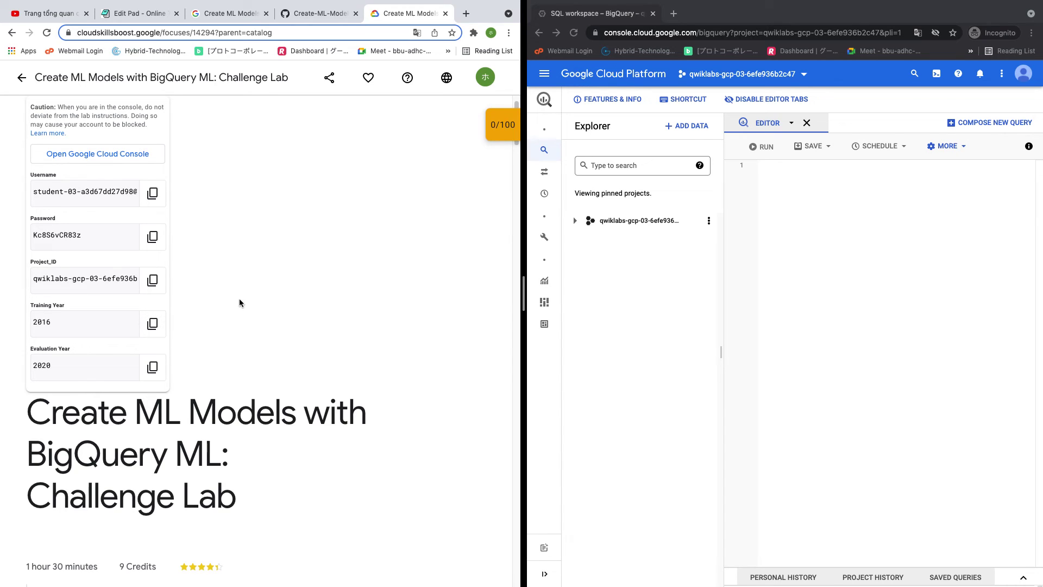
scroll(425, 290, down, 4)
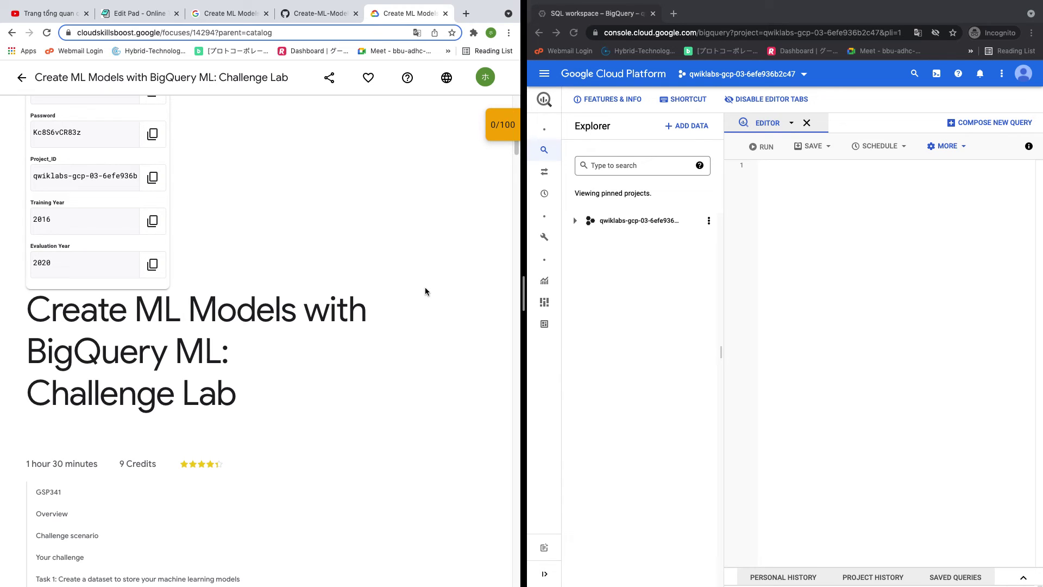
scroll(370, 312, down, 8)
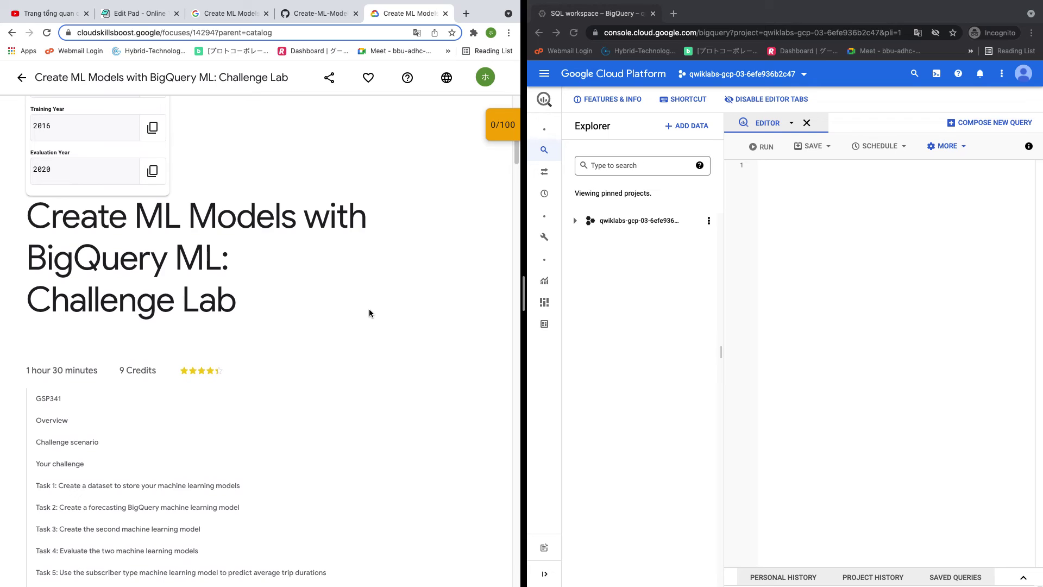
Check the Task 1 command in the GitHub query file against the lab's challenge description and Task 1 requirement.
click(329, 15)
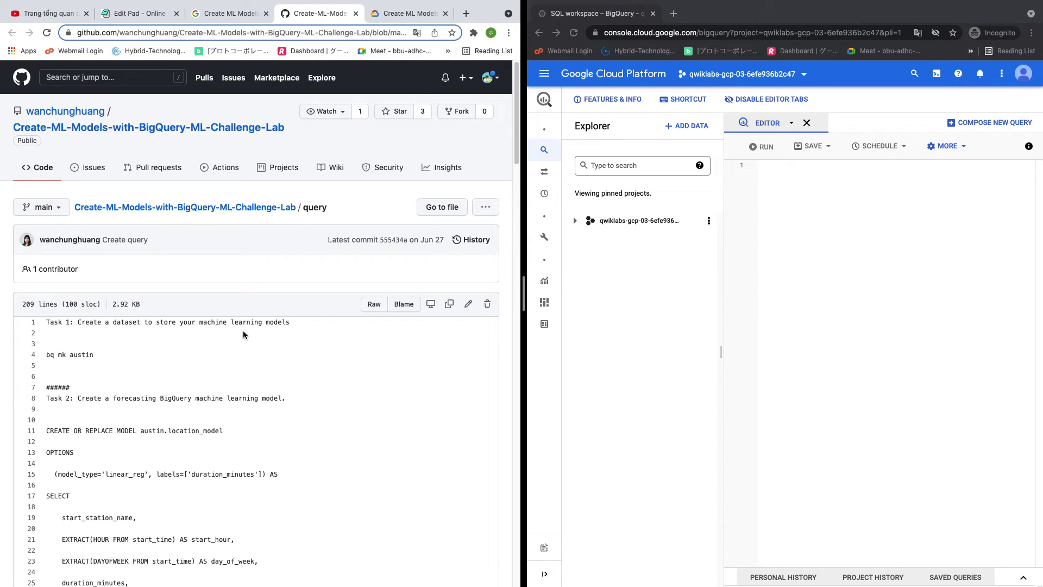
scroll(243, 332, down, 3)
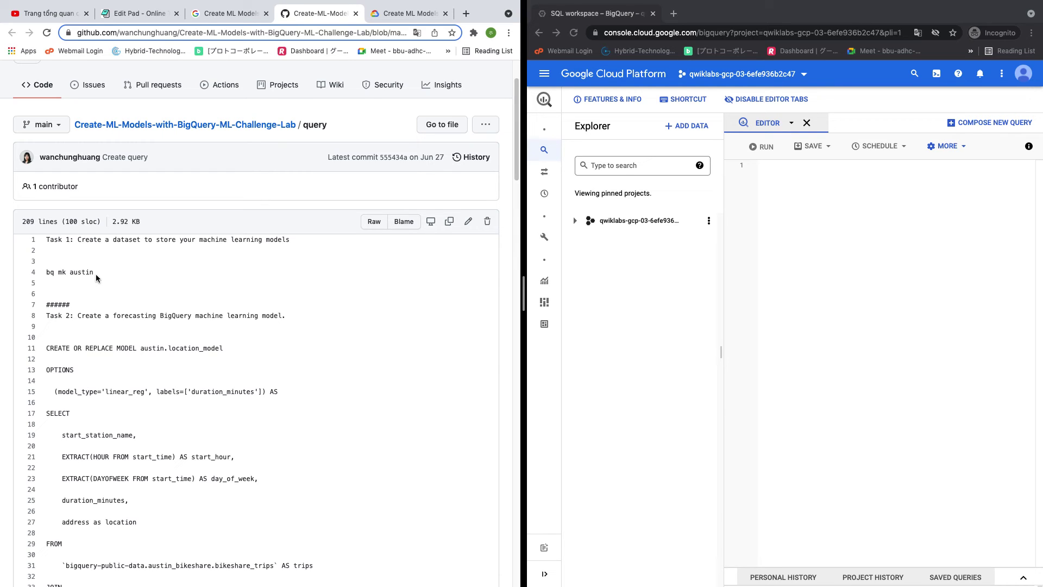
click(412, 14)
scroll(293, 386, down, 20)
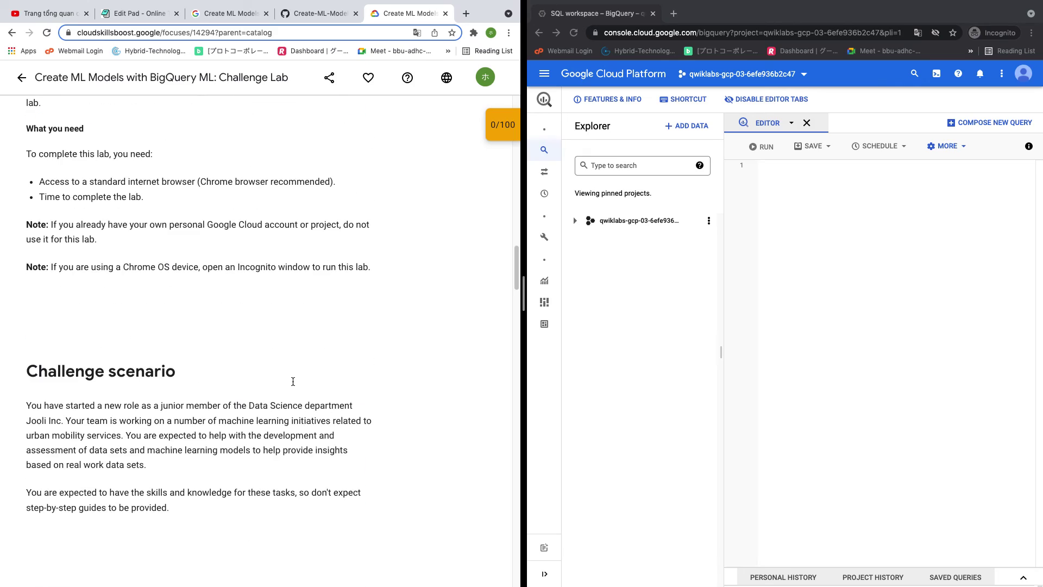
scroll(293, 387, down, 9)
scroll(293, 382, up, 4)
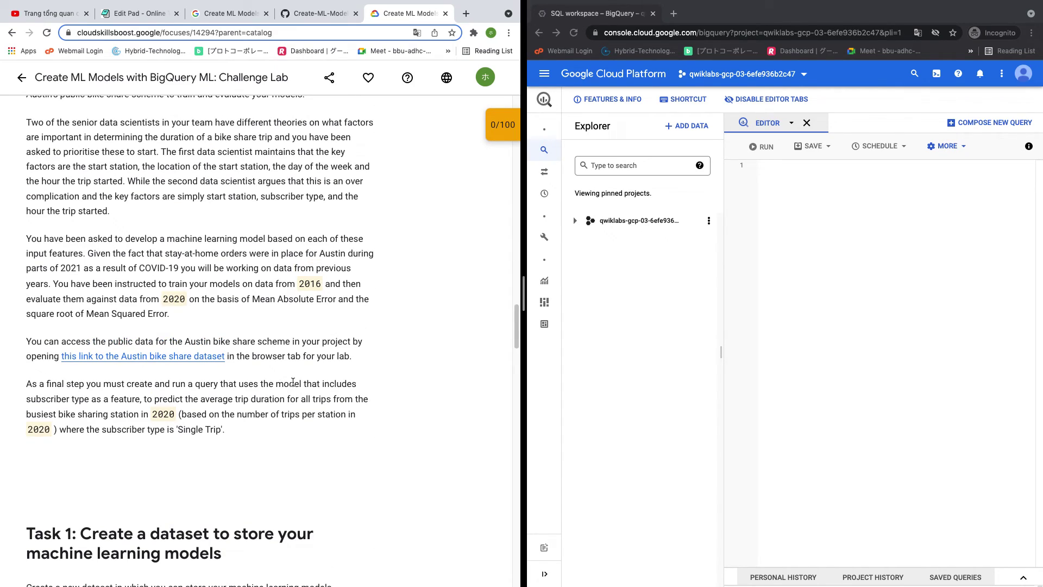
scroll(293, 382, down, 4)
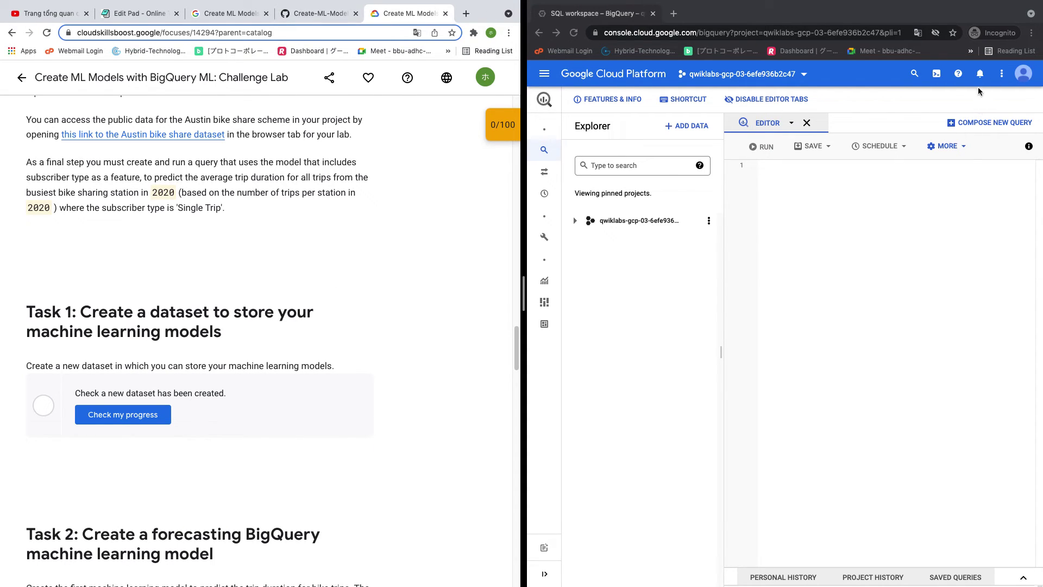
Start a Cloud Shell session for the project and return to the Task 1 command in the GitHub query file.
click(937, 74)
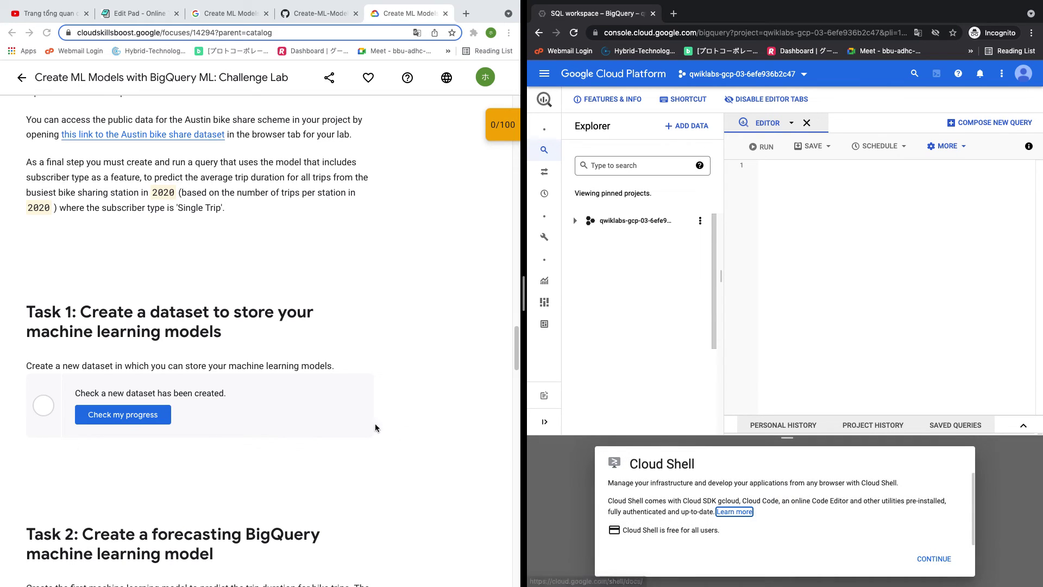
click(934, 559)
scroll(250, 240, down, 4)
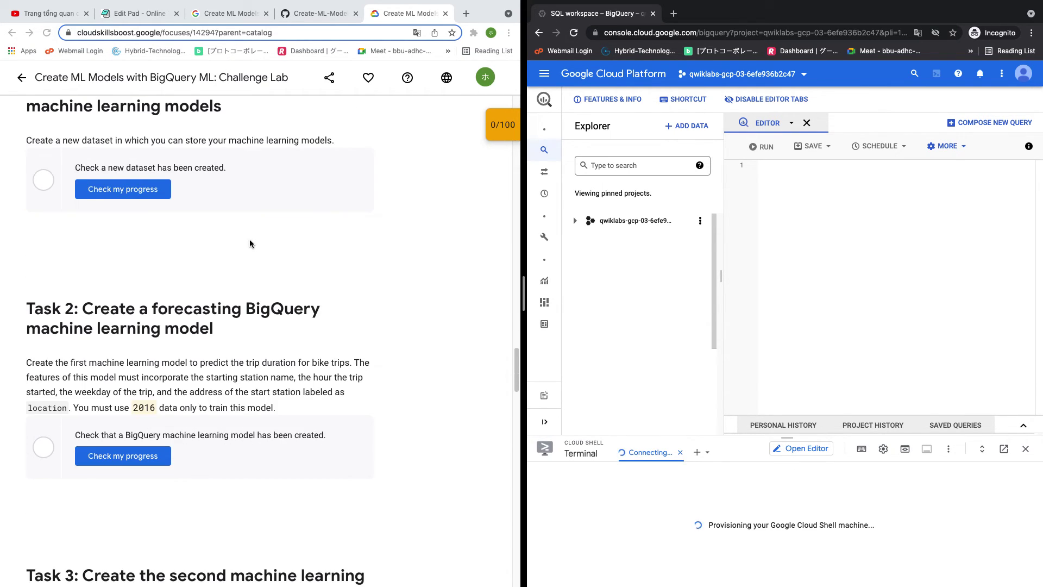
scroll(248, 245, down, 2)
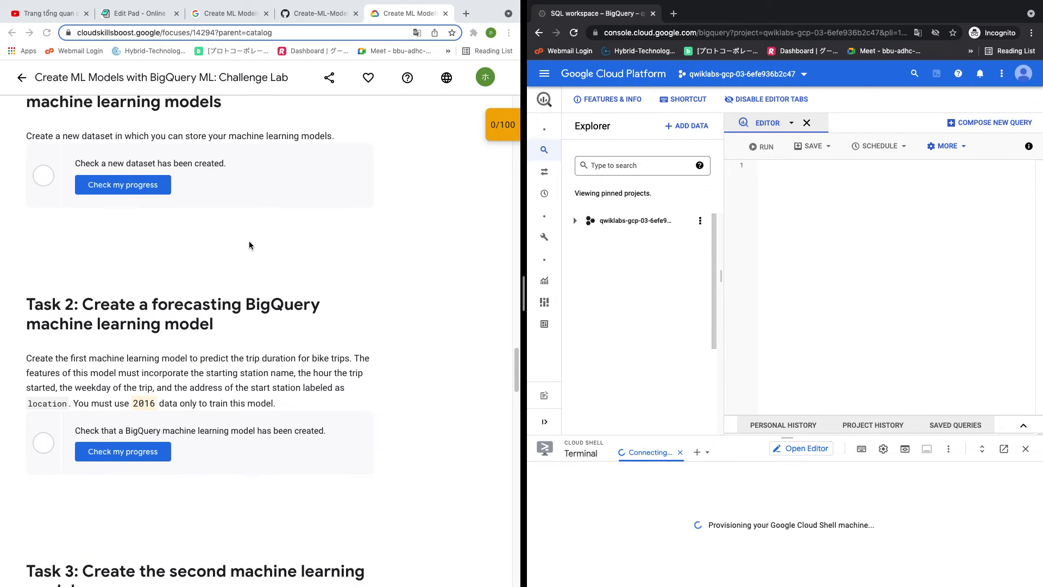
click(321, 12)
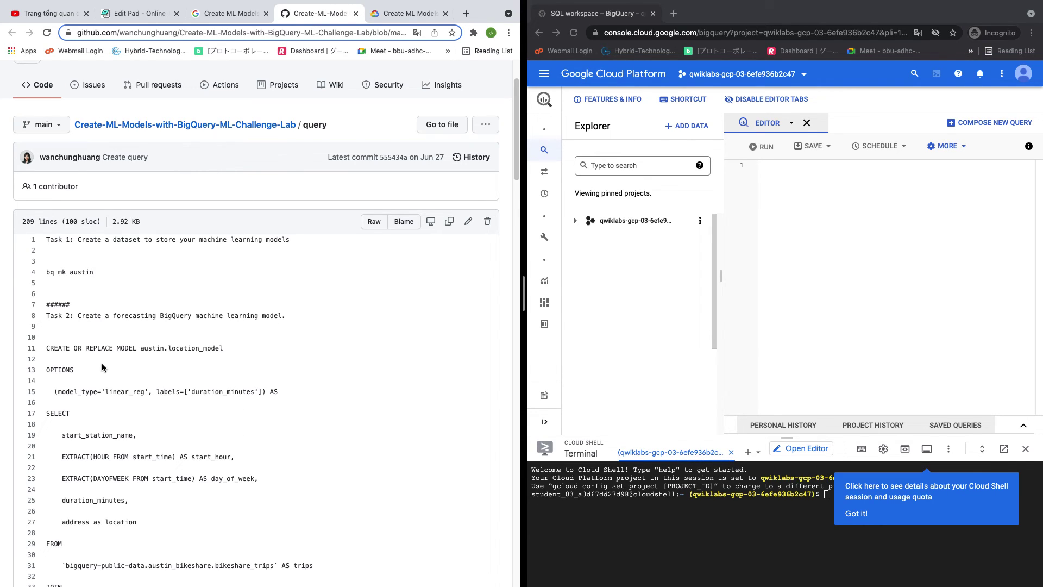
Skim the task queries in the GitHub file and open the dataset creation form for the lab project.
scroll(108, 353, down, 3)
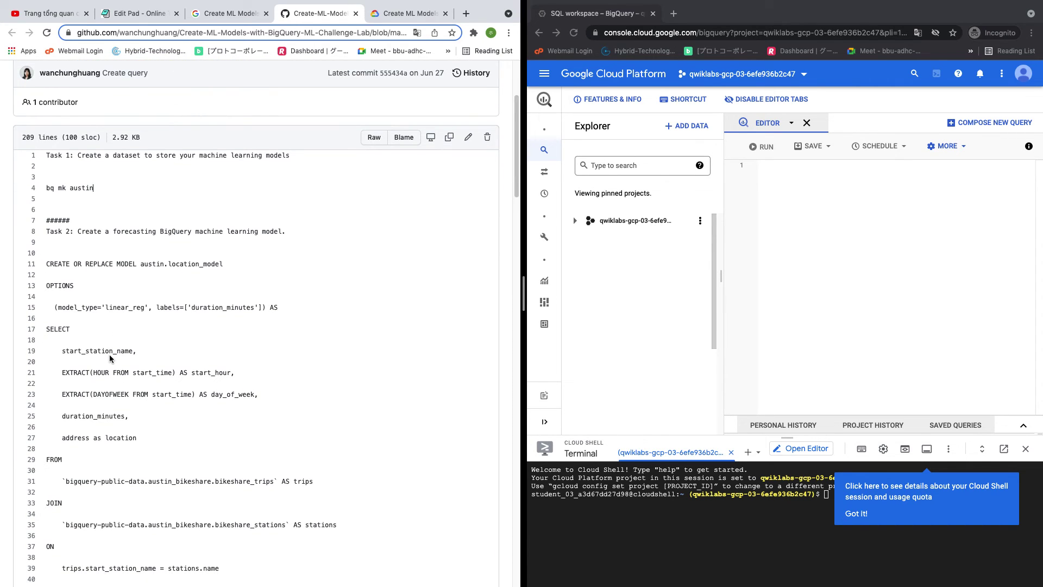
scroll(110, 359, down, 15)
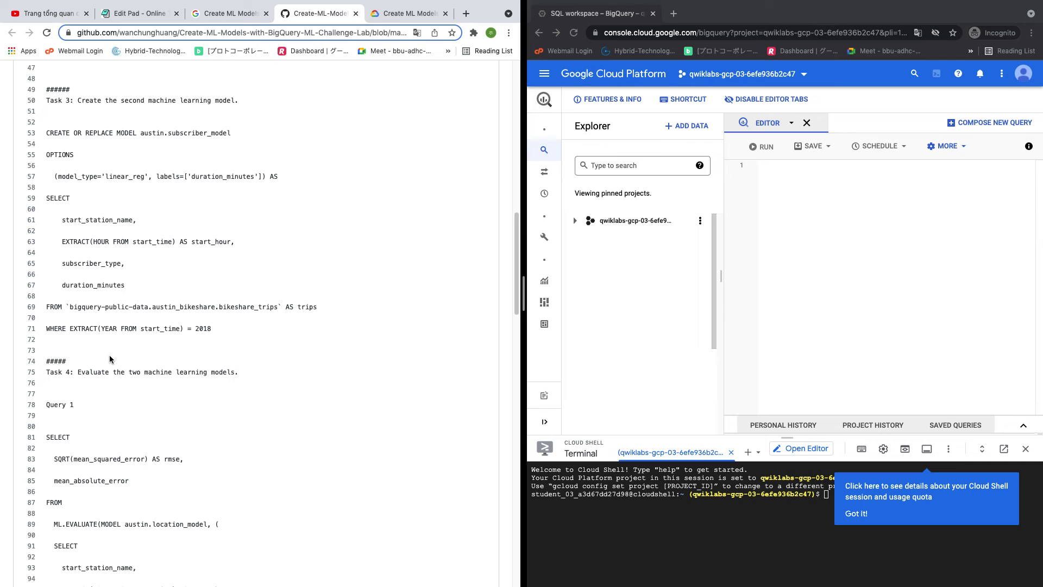
scroll(110, 359, down, 2)
scroll(110, 358, up, 18)
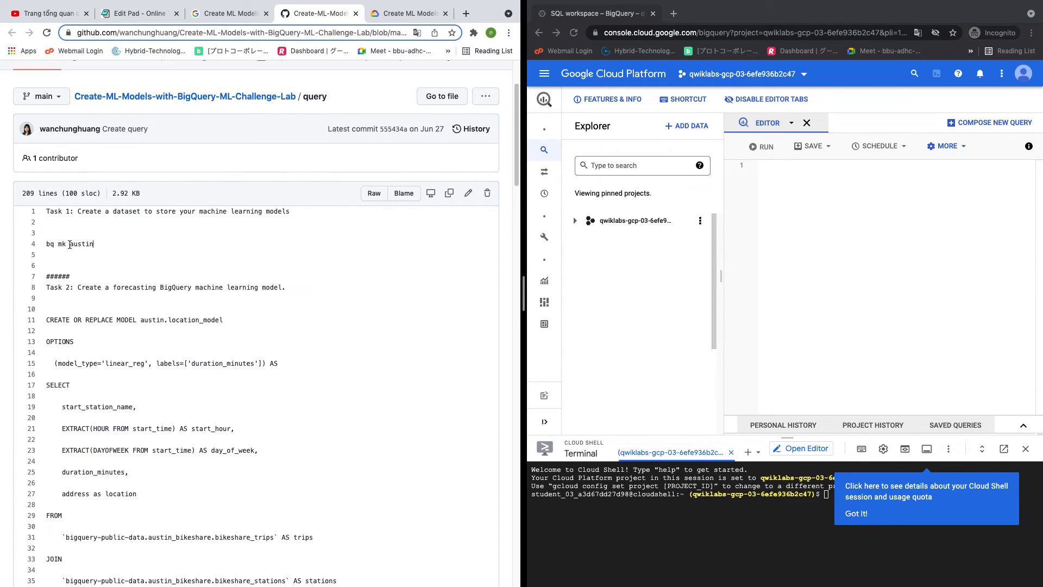
click(696, 221)
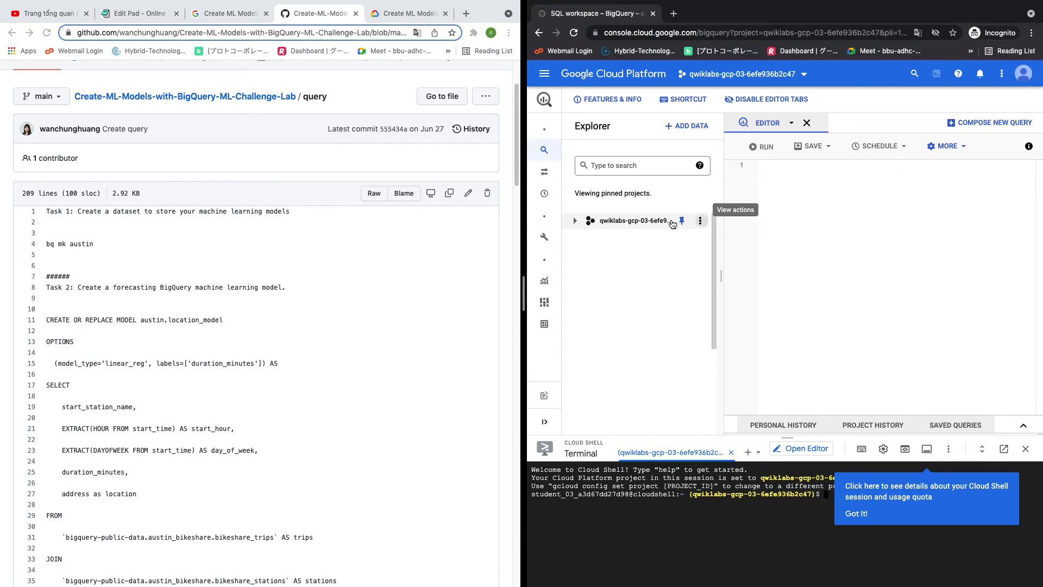
click(575, 221)
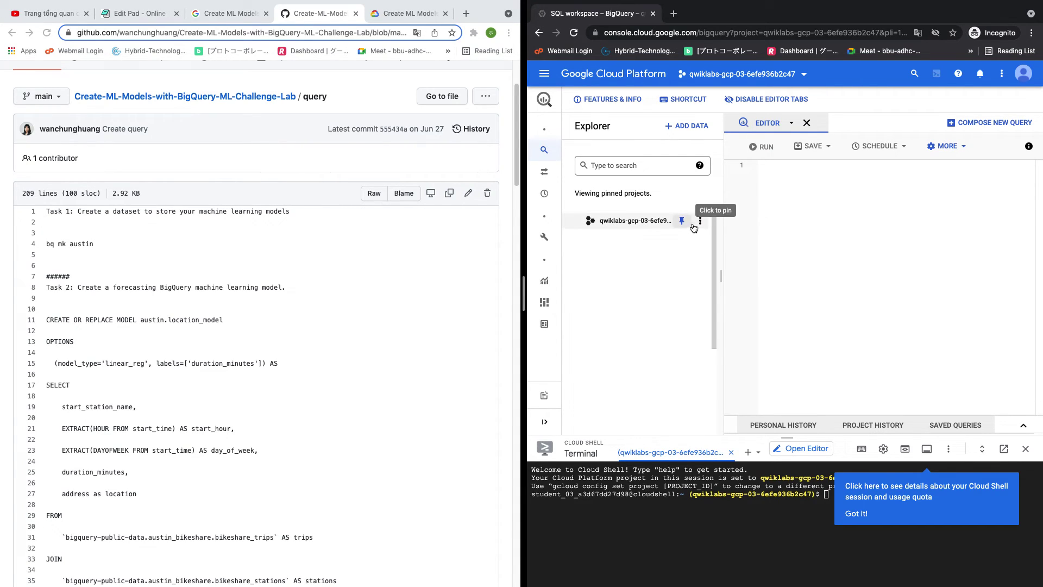
click(700, 220)
click(715, 253)
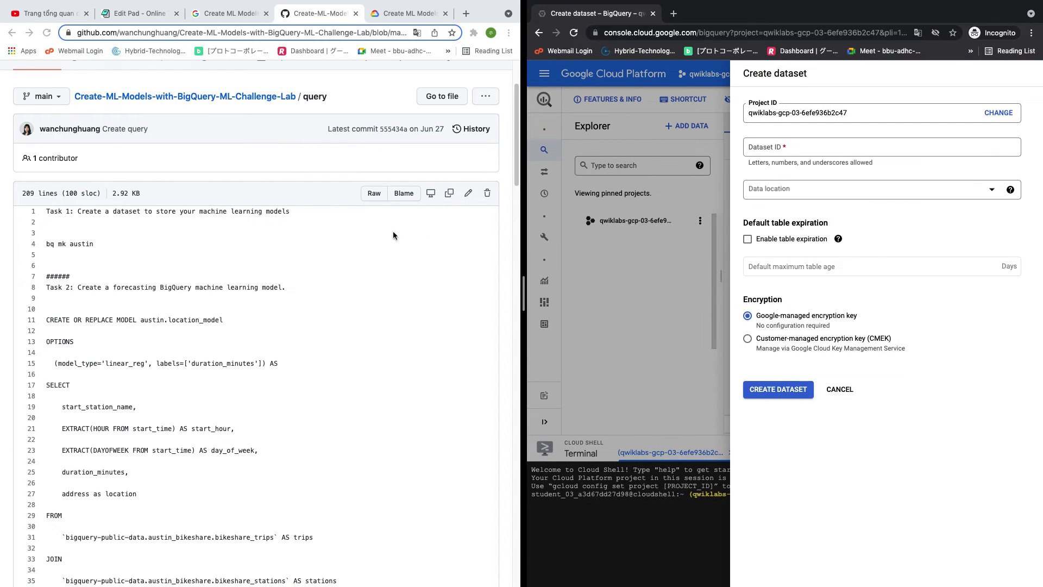
Check the dataset name in the GitHub Task 1 command, then review the lab page from Task 2 back up to the lab details.
double_click(82, 243)
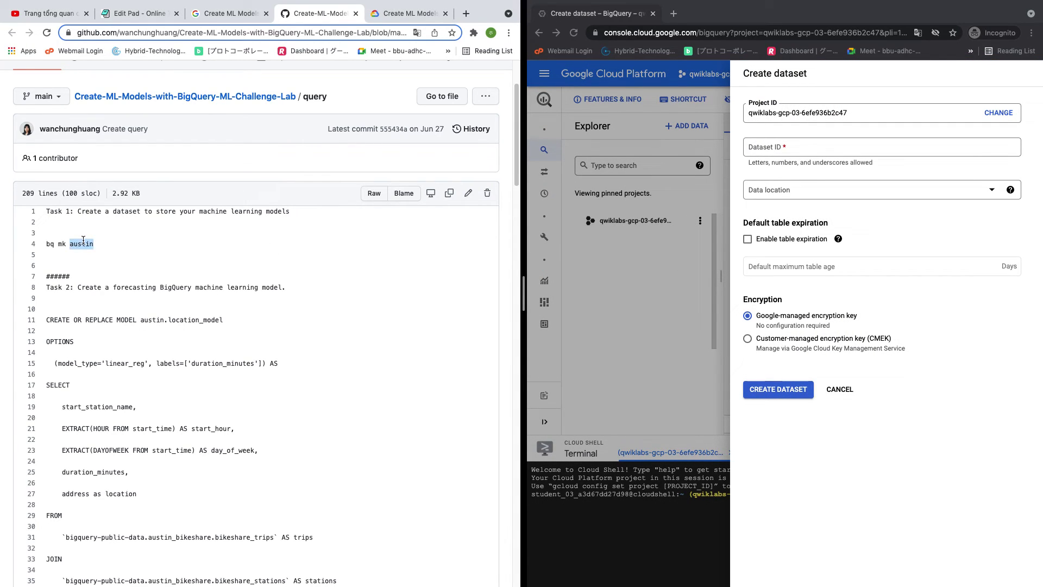
click(395, 13)
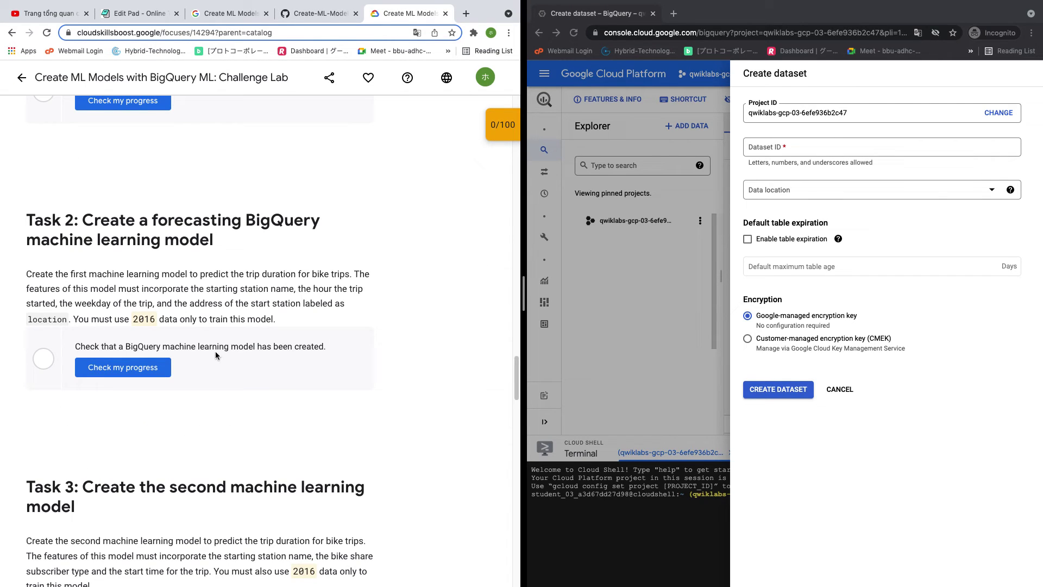
scroll(216, 308, up, 6)
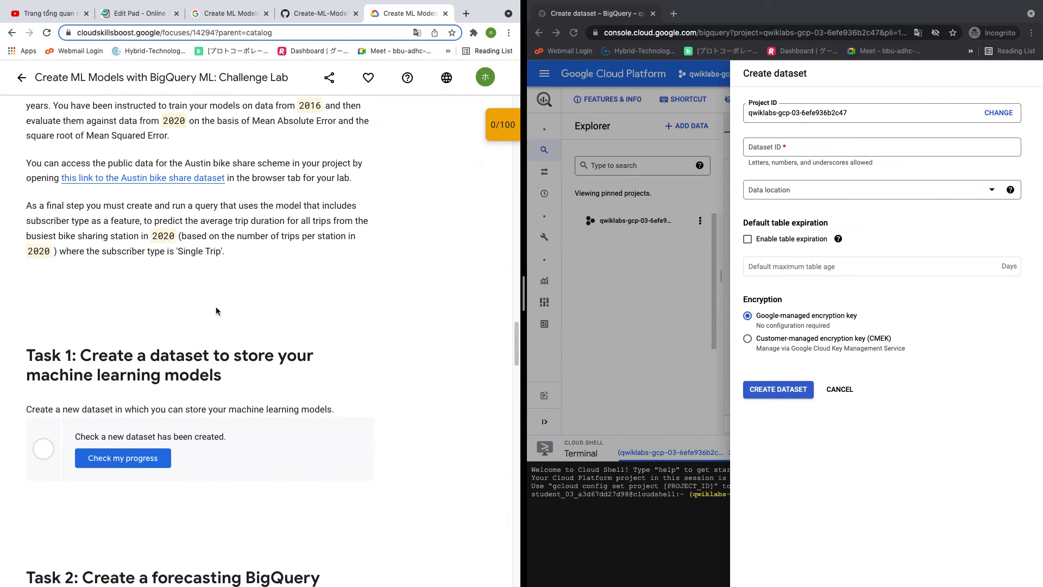
scroll(215, 311, up, 4)
scroll(216, 308, up, 12)
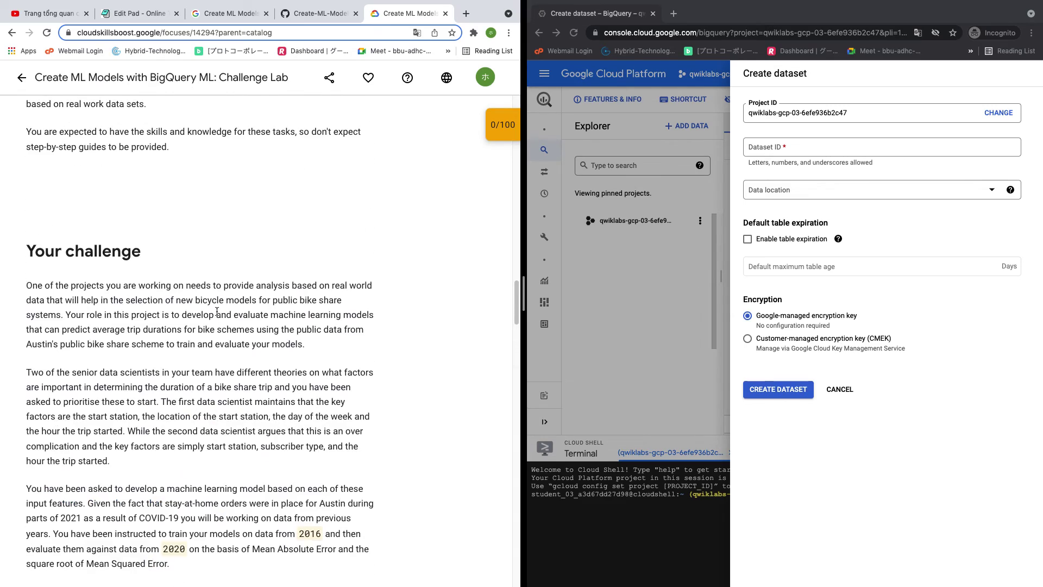
scroll(217, 316, up, 7)
scroll(217, 311, down, 2)
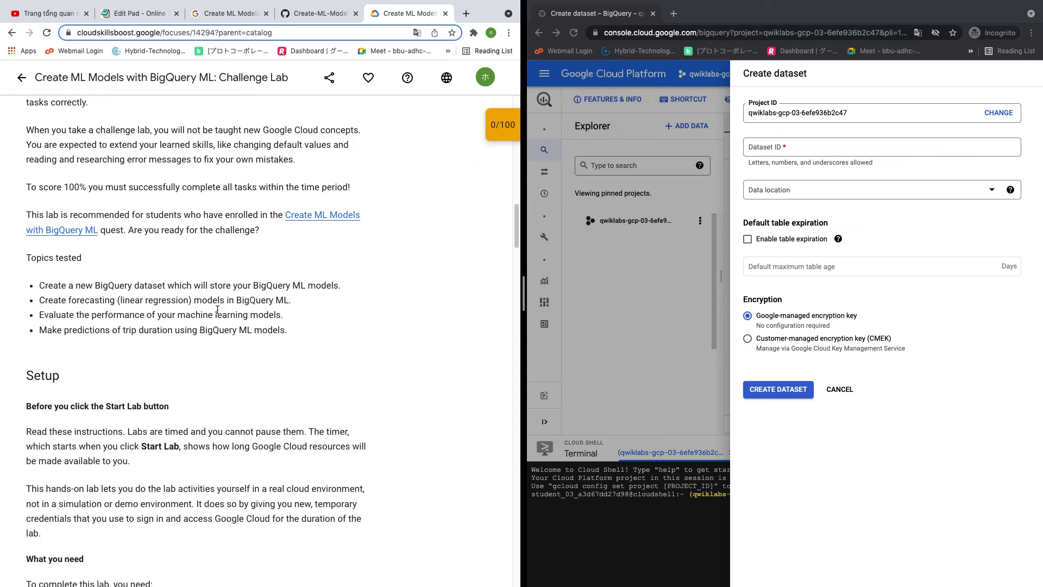
scroll(217, 310, up, 10)
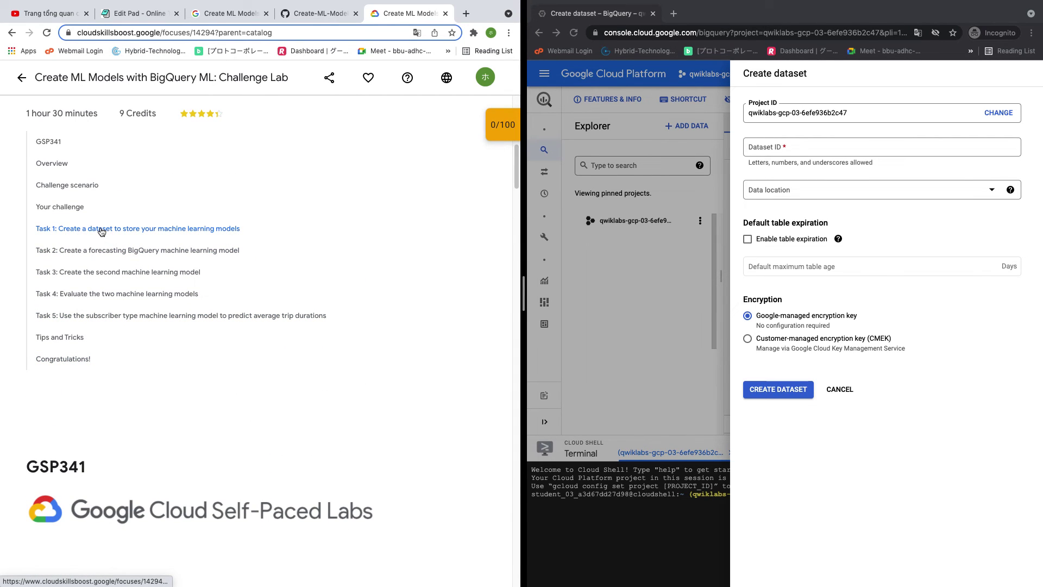
scroll(101, 231, up, 3)
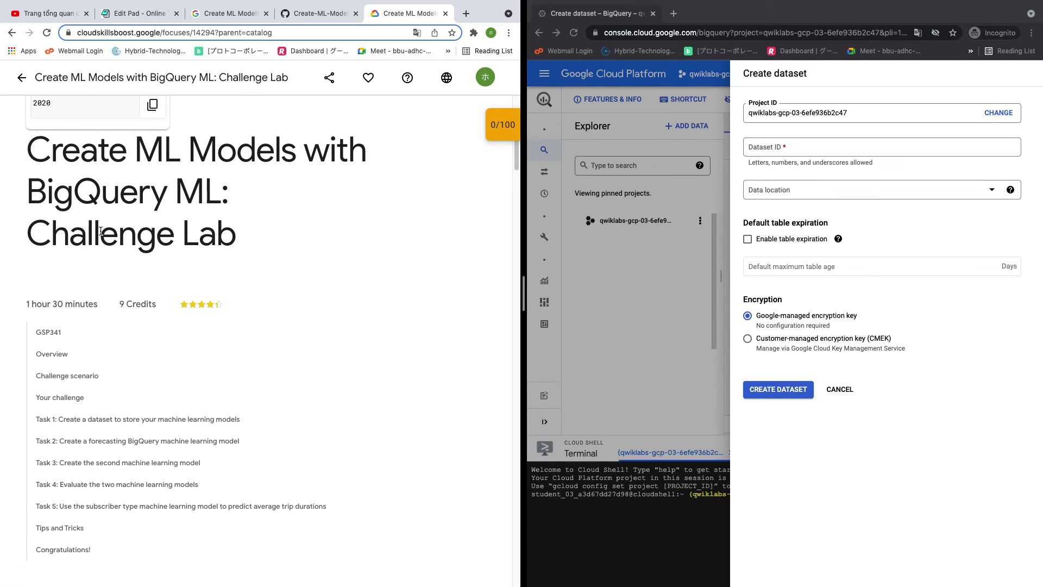
scroll(101, 231, up, 5)
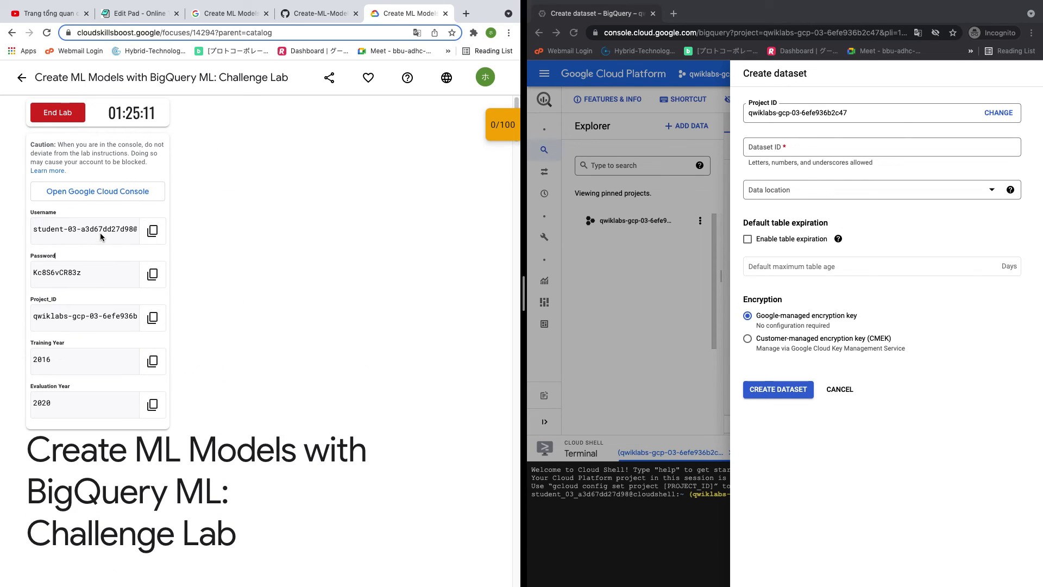
Create a dataset with the ID qwiklabs, using the first word of the project ID copied from the lab details, and expand it.
click(150, 322)
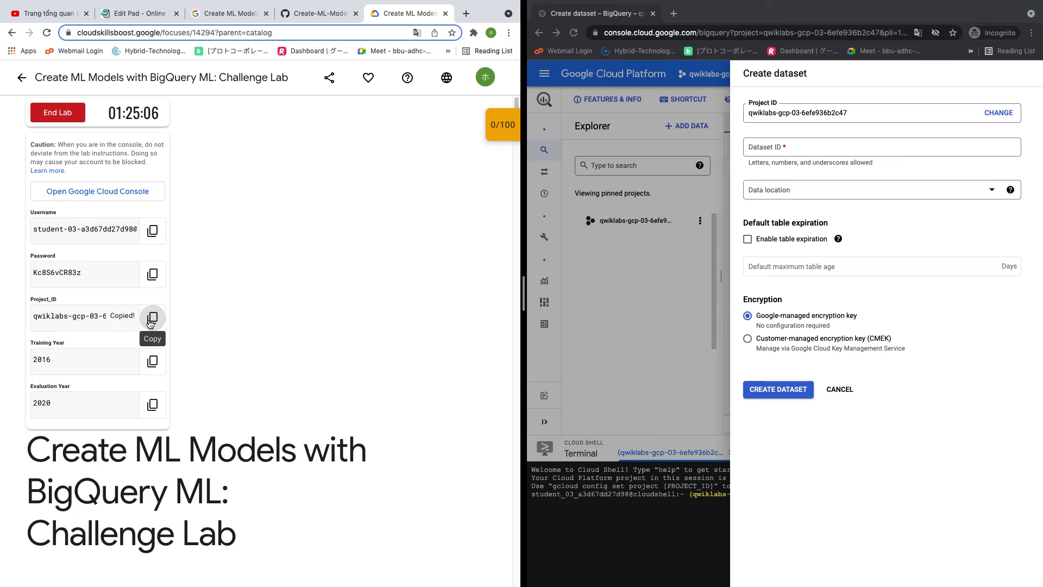
click(783, 147)
click(775, 149)
key(super+v)
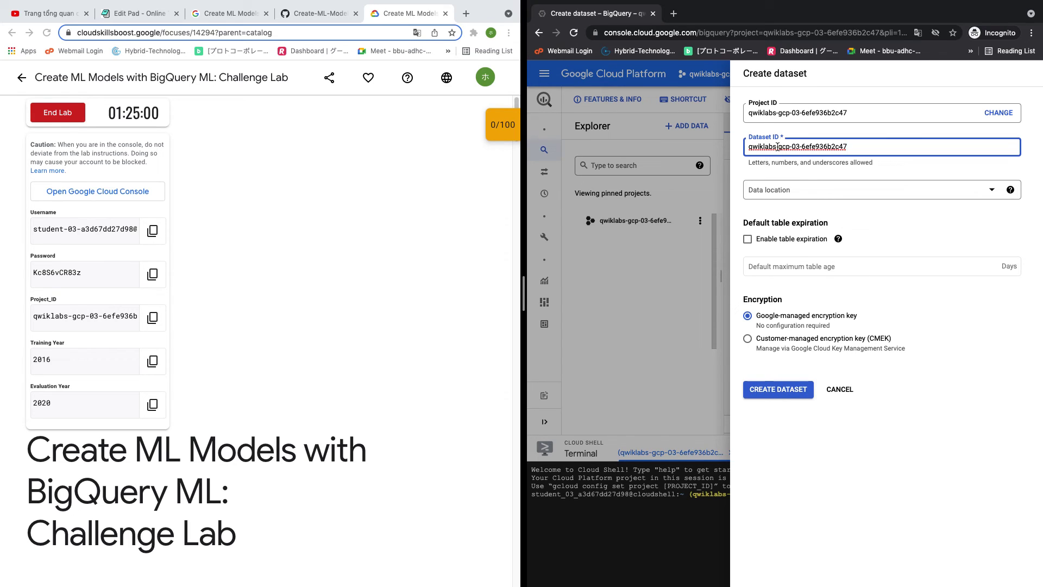
drag(917, 145, 779, 147)
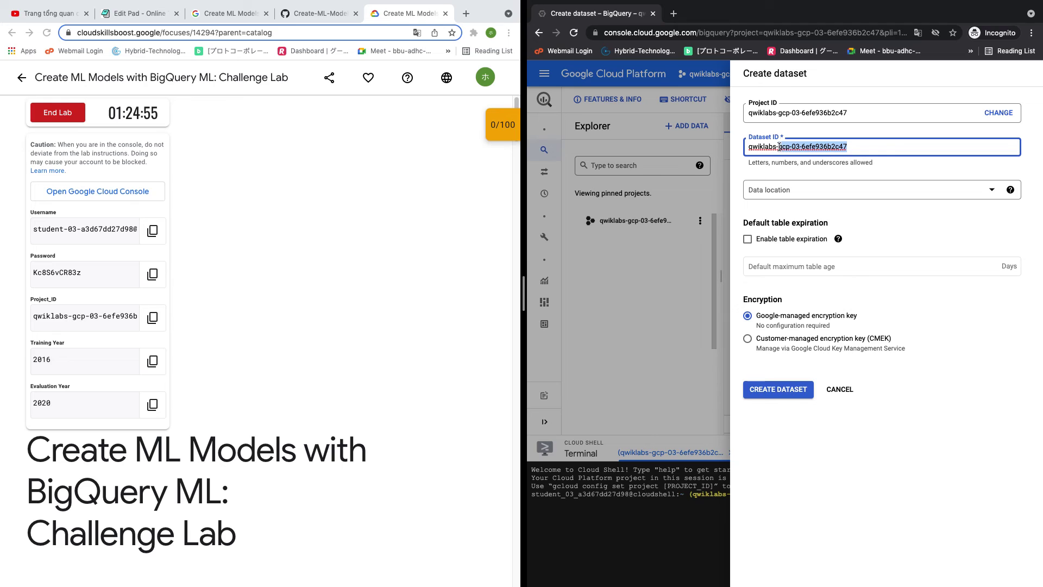
key(BackSpace)
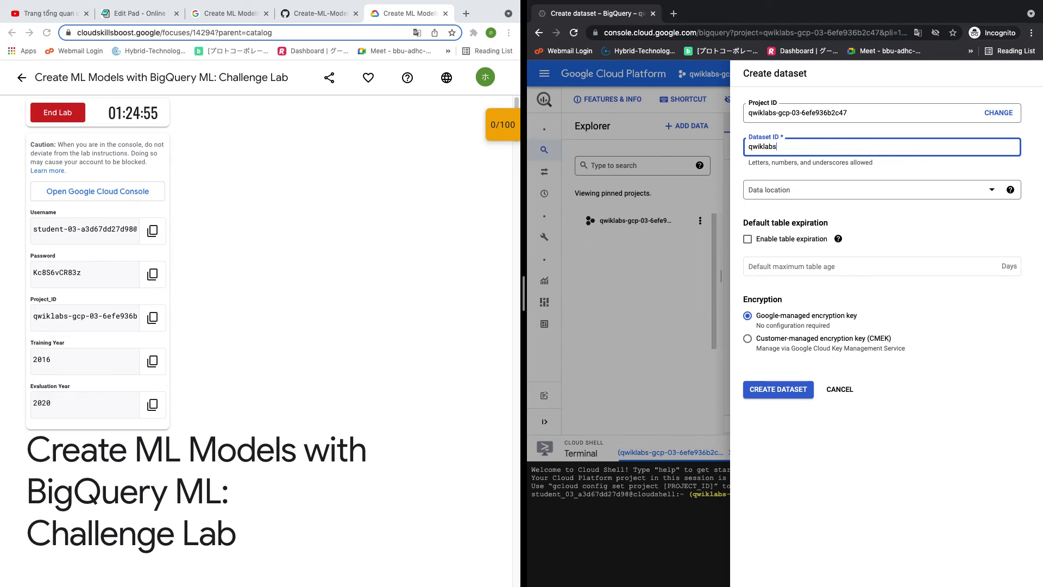
click(780, 390)
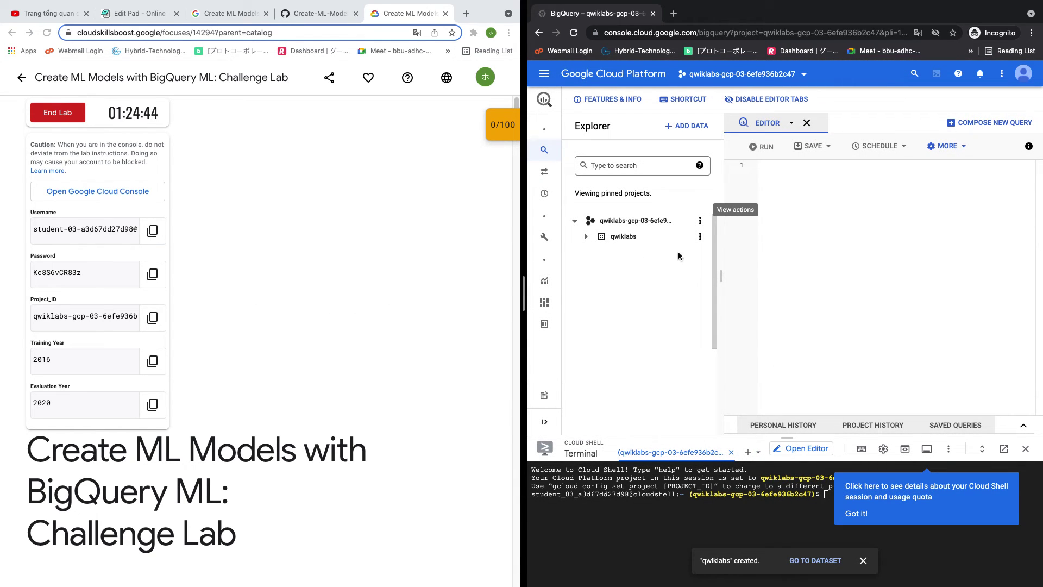
click(585, 238)
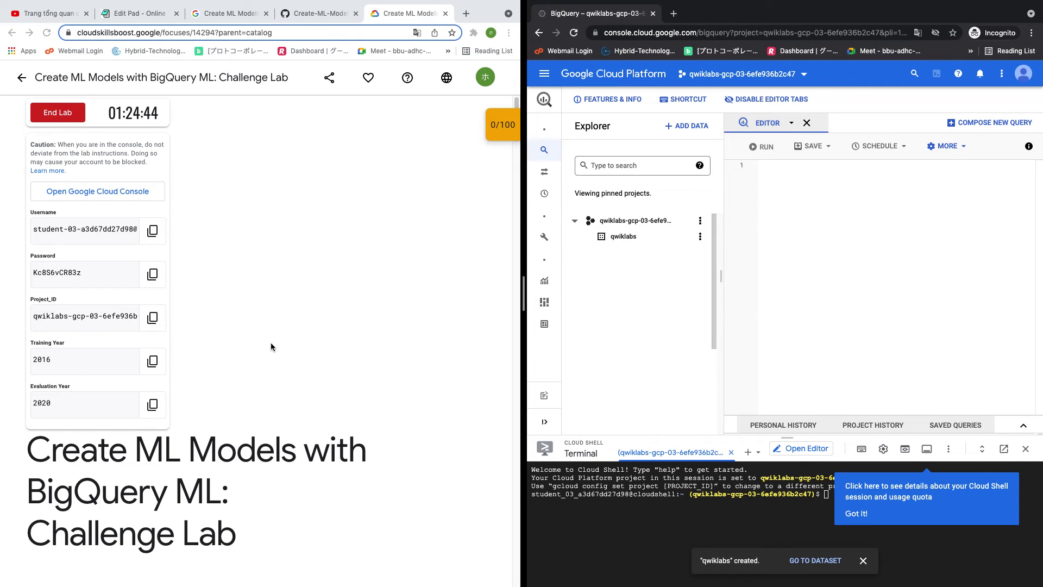
Copy the complete Task 2 location_model query from the GitHub file into the BigQuery editor.
scroll(270, 346, down, 15)
scroll(270, 348, down, 9)
scroll(270, 348, up, 3)
click(321, 13)
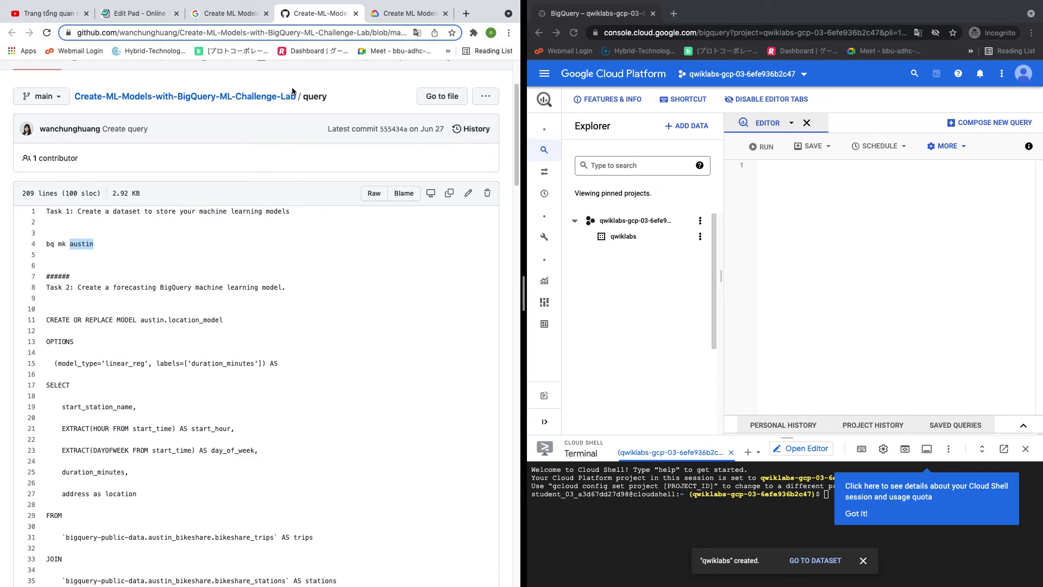
click(78, 331)
drag(47, 320, 223, 493)
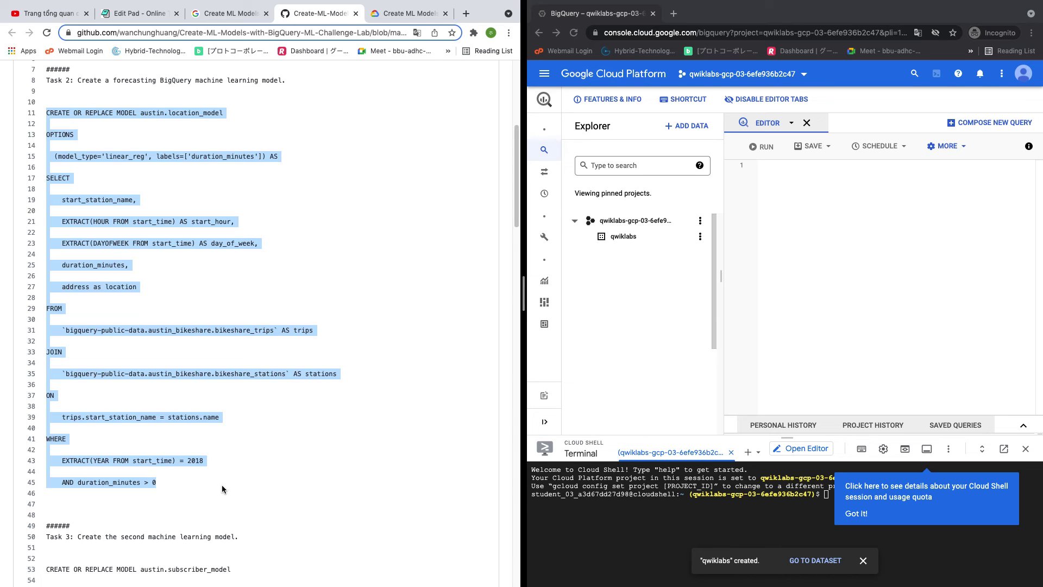
click(839, 263)
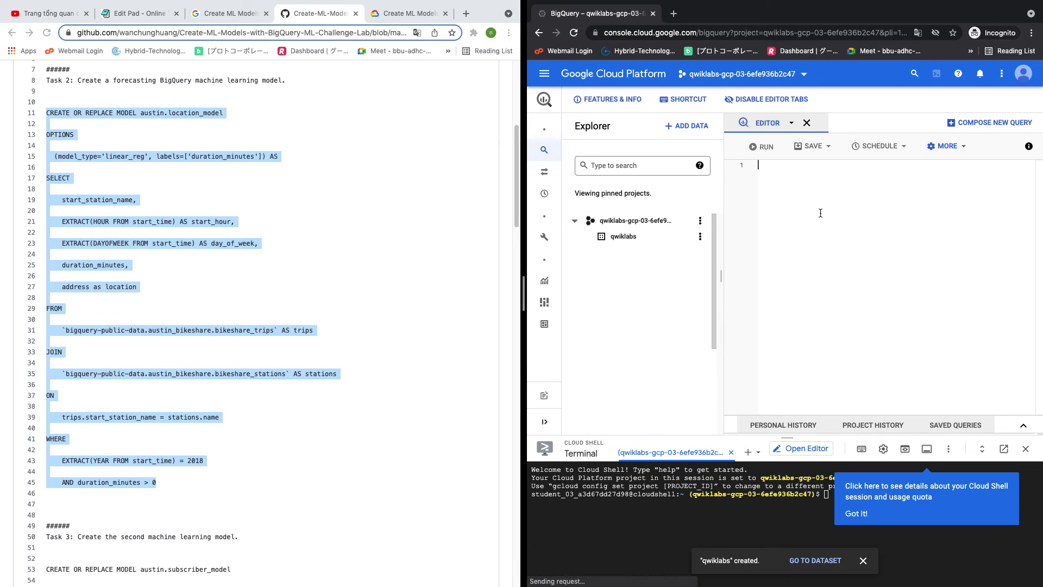
key(ctrl+v)
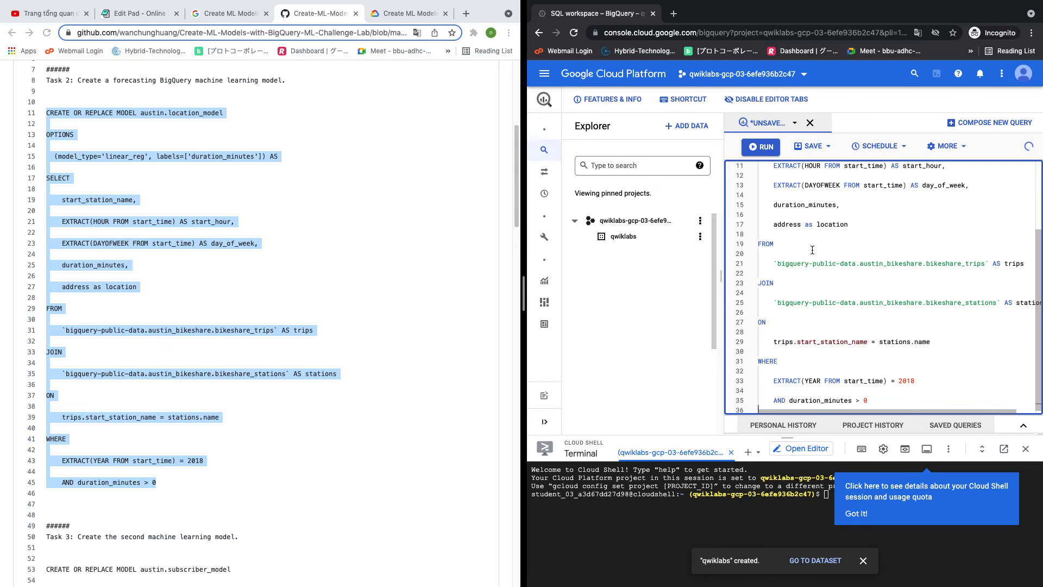
Set the dataset name before location_model to qwiklabs in the CREATE OR REPLACE MODEL line and run the query.
scroll(815, 251, up, 2)
scroll(813, 251, up, 1)
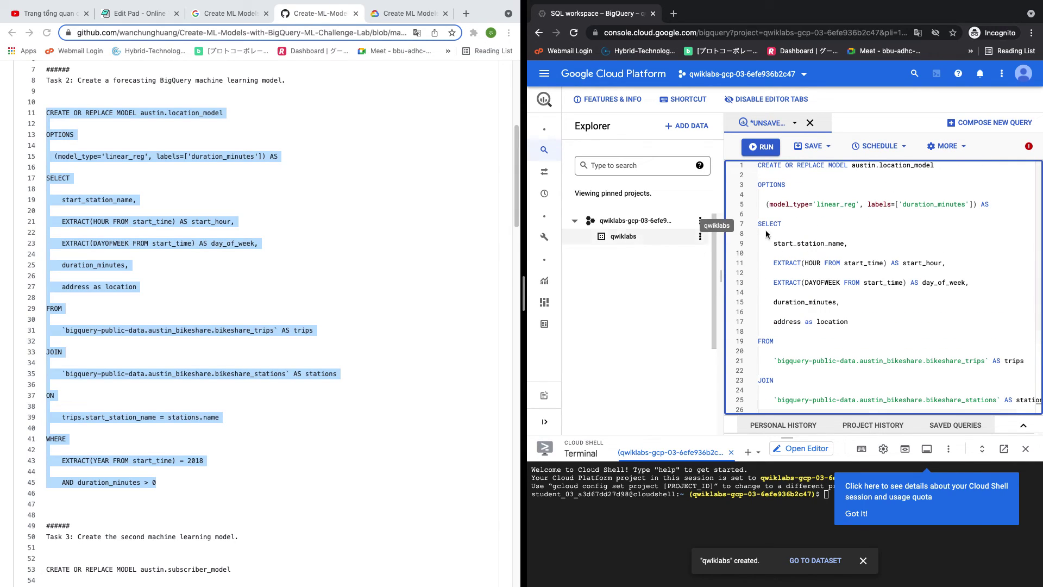
double_click(865, 166)
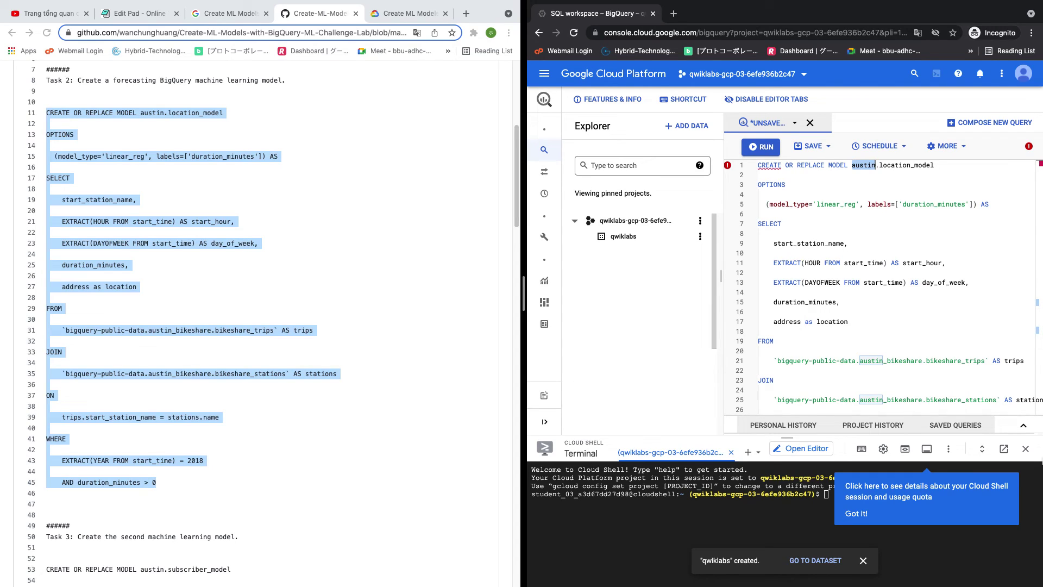
text(q)
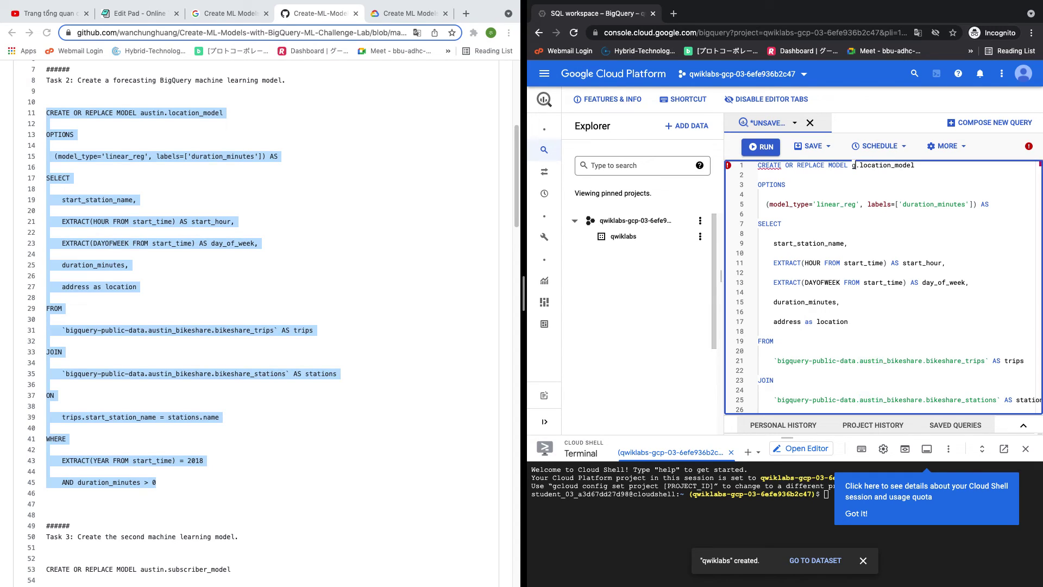
text(wiklabs)
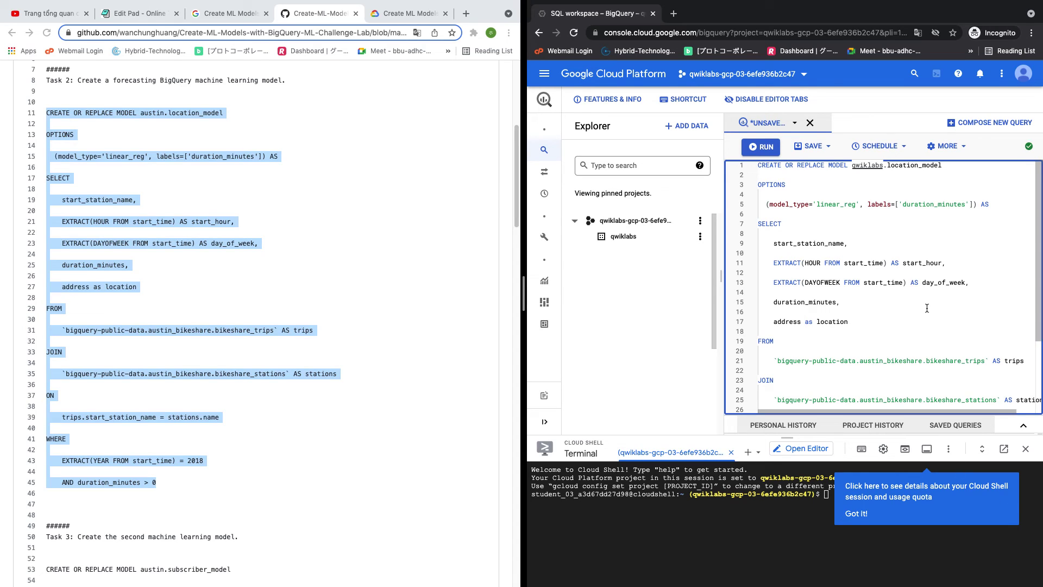
scroll(902, 348, down, 3)
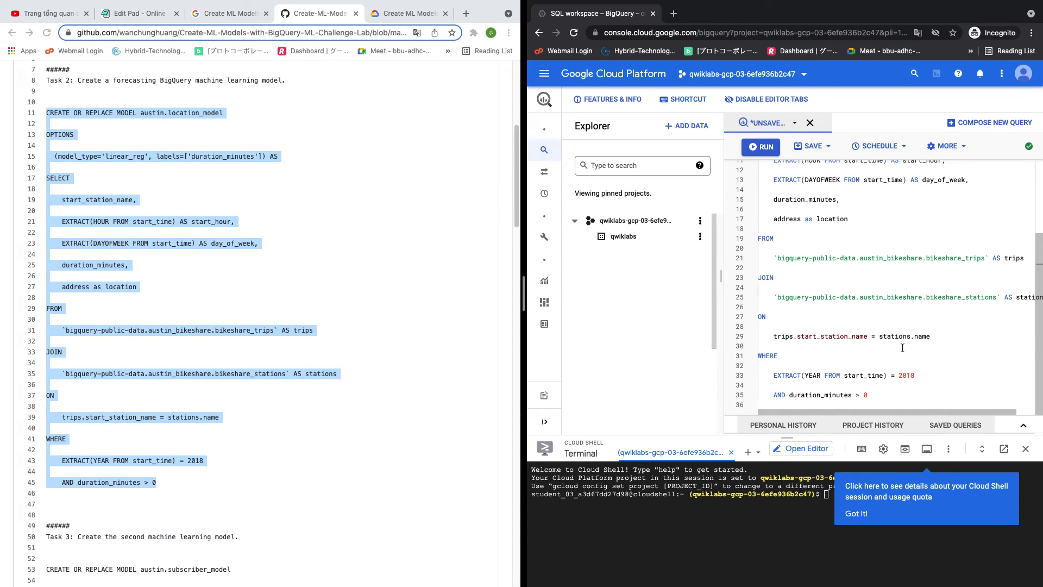
click(763, 147)
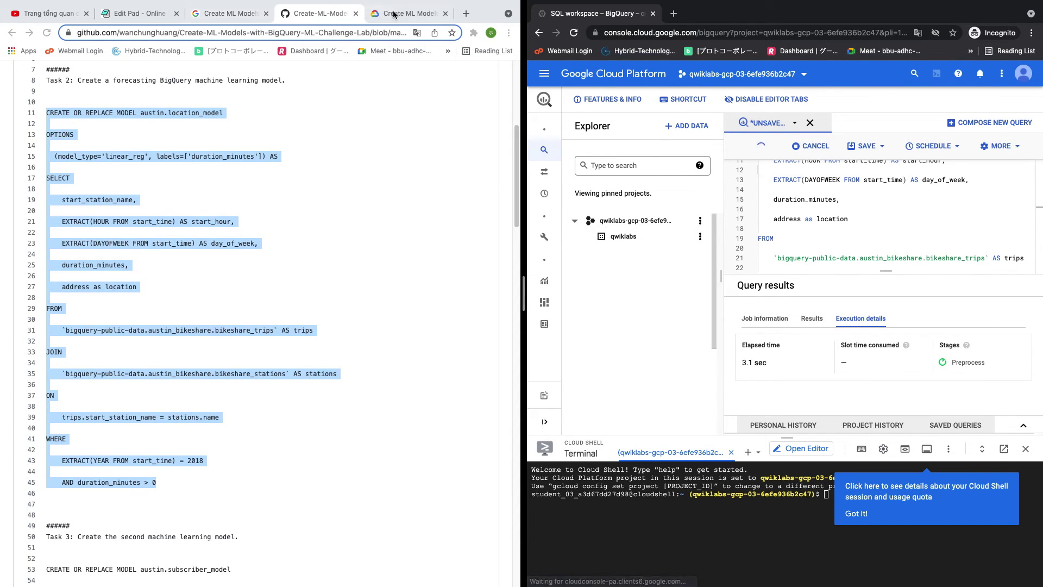
Return to the lab page and check the progress of Task 1, the dataset creation.
click(414, 14)
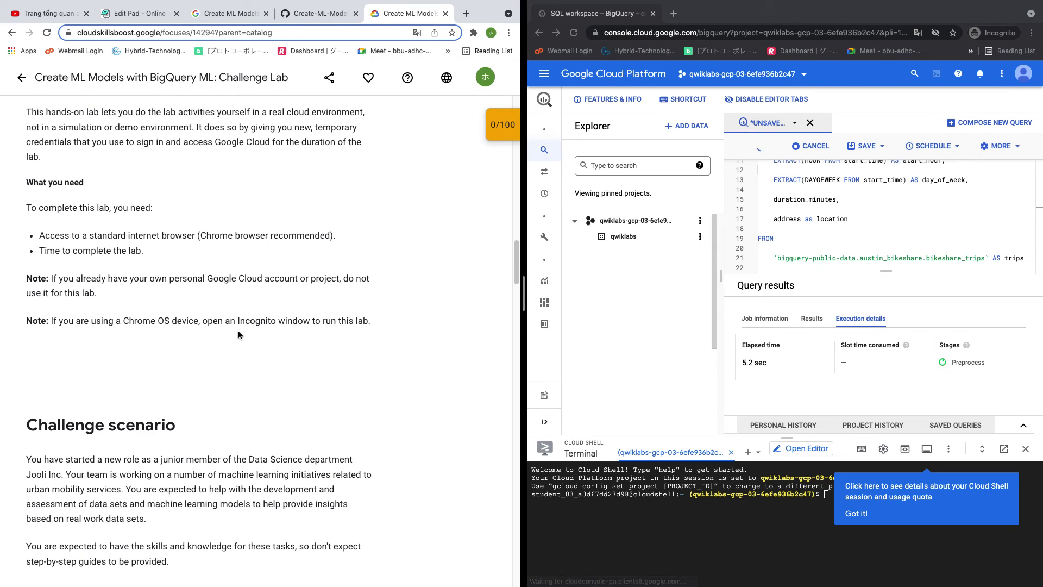
scroll(234, 326, down, 20)
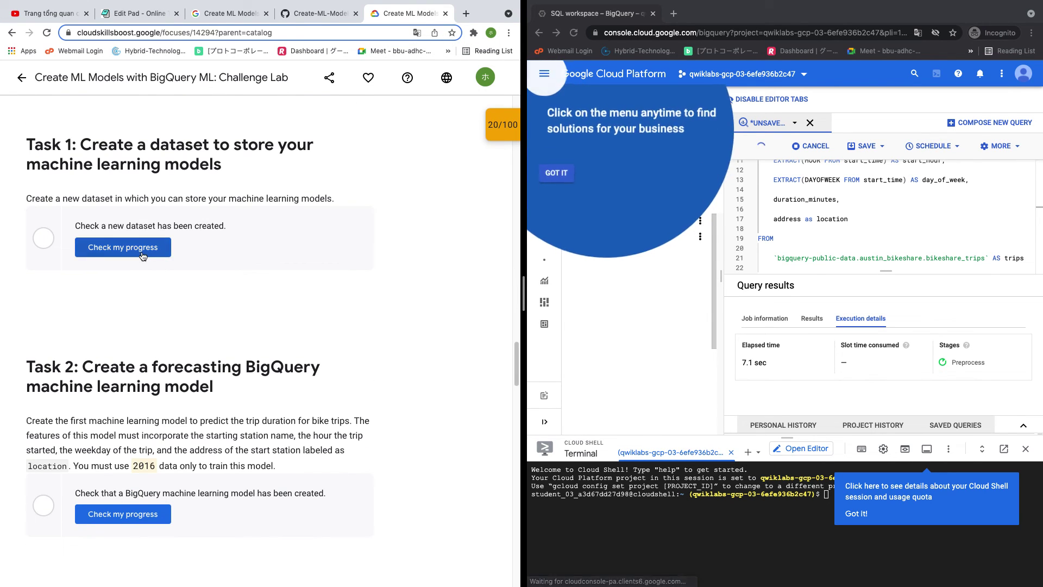
click(145, 248)
scroll(208, 381, down, 2)
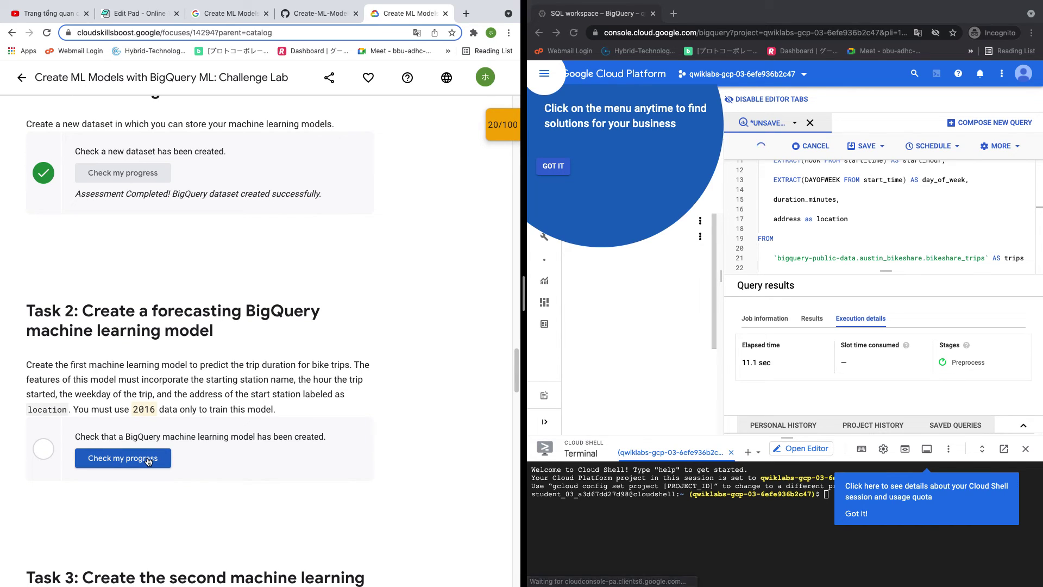
Review the location_model query against the Task 2 requirements and dismiss the navigation menu tip.
scroll(899, 243, down, 3)
scroll(897, 245, down, 2)
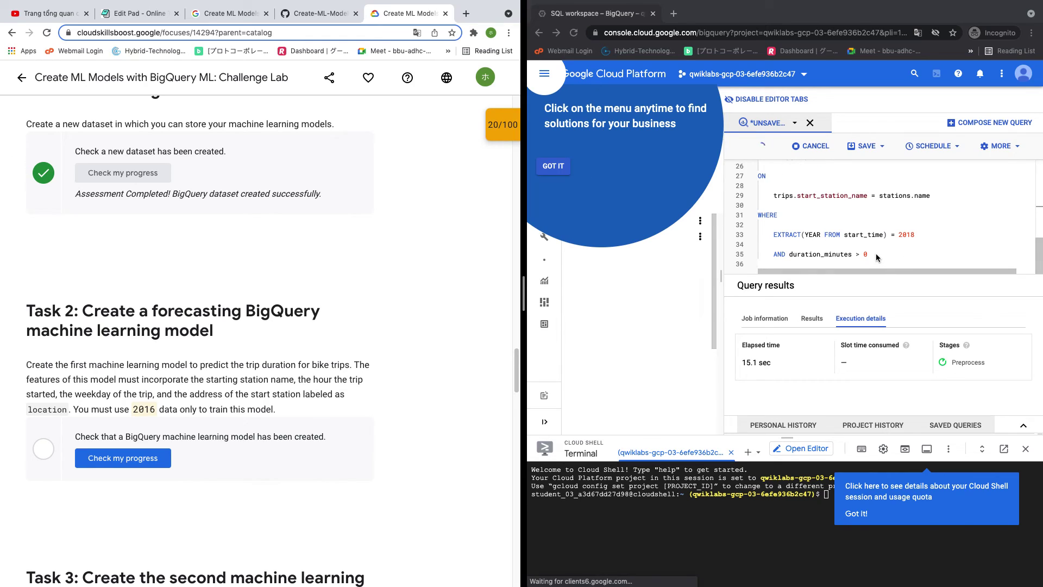
scroll(877, 258, up, 2)
scroll(877, 257, up, 5)
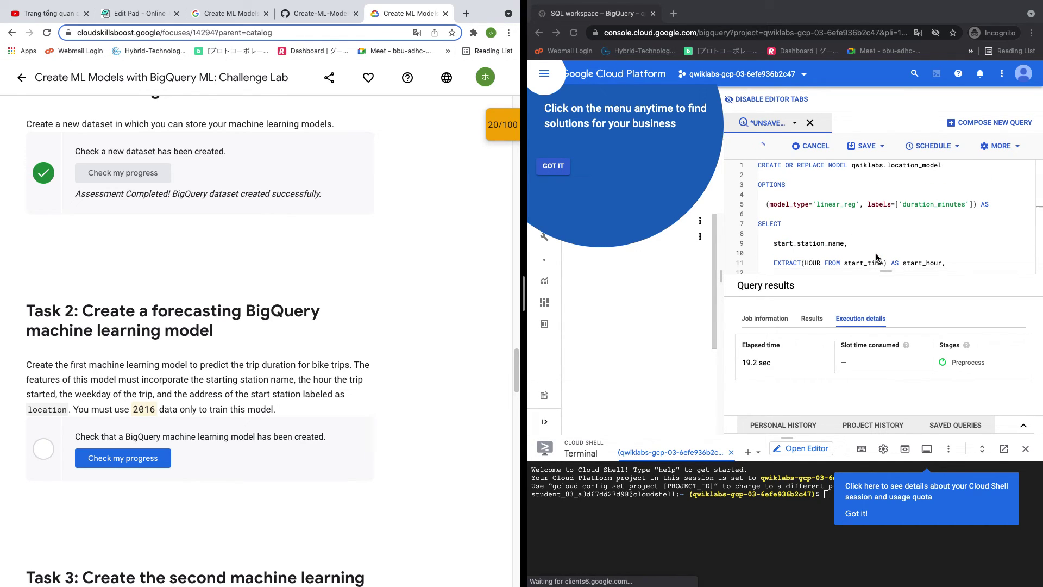
click(549, 166)
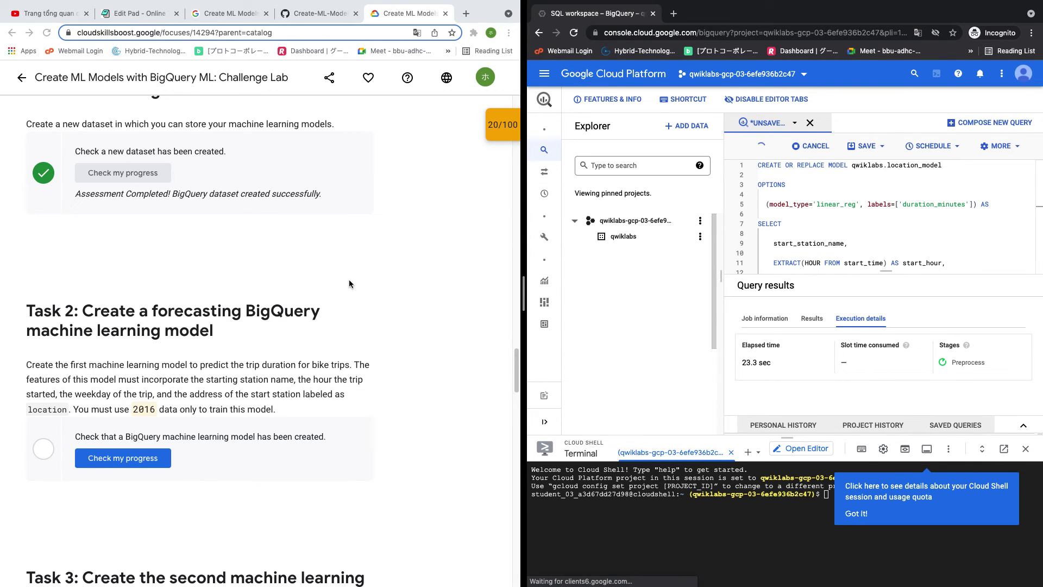
Place the text cursor after the year in the location_model query's WHERE clause.
scroll(926, 222, down, 5)
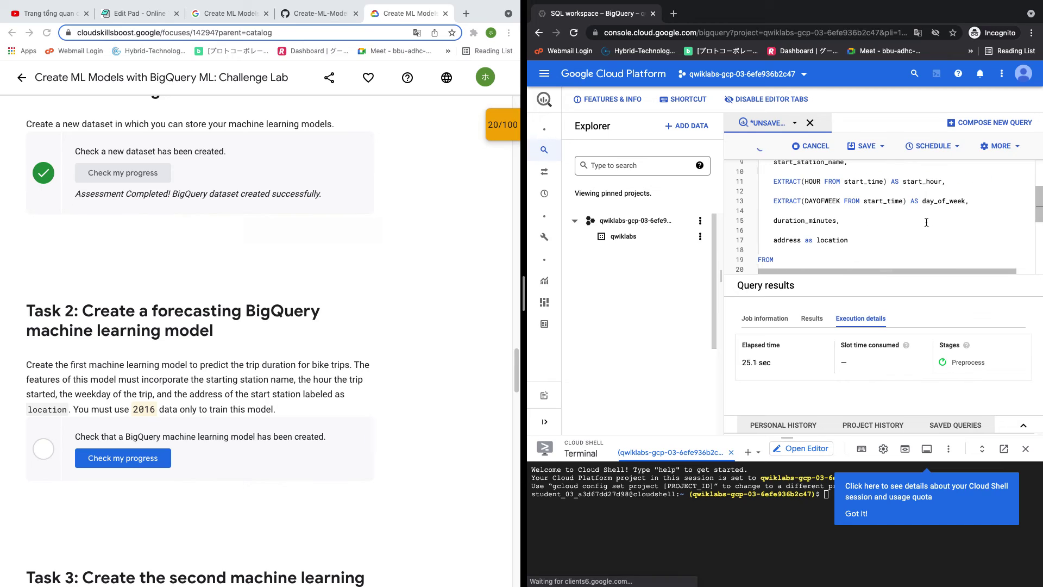
scroll(896, 242, down, 3)
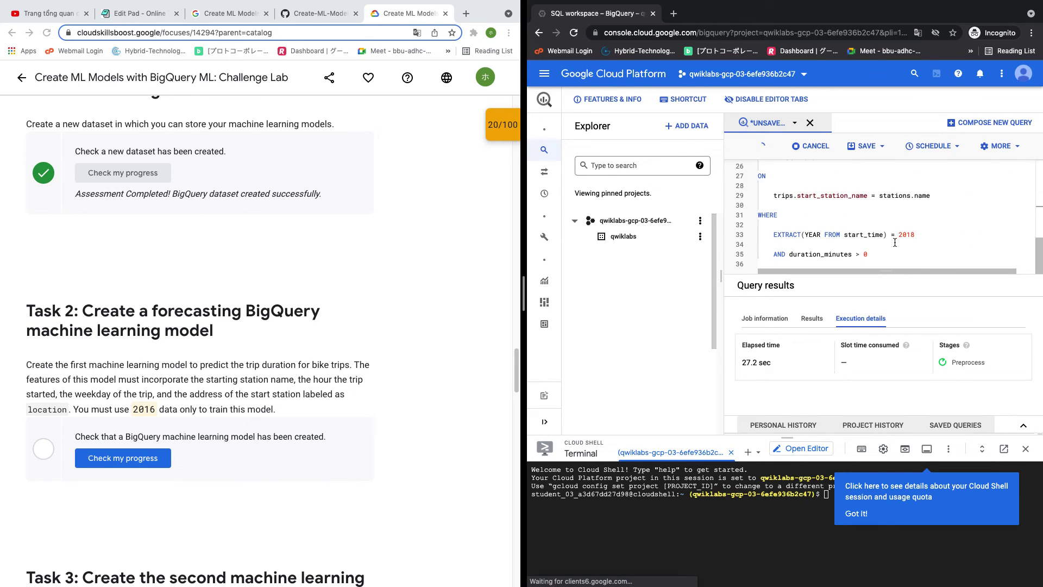
click(933, 233)
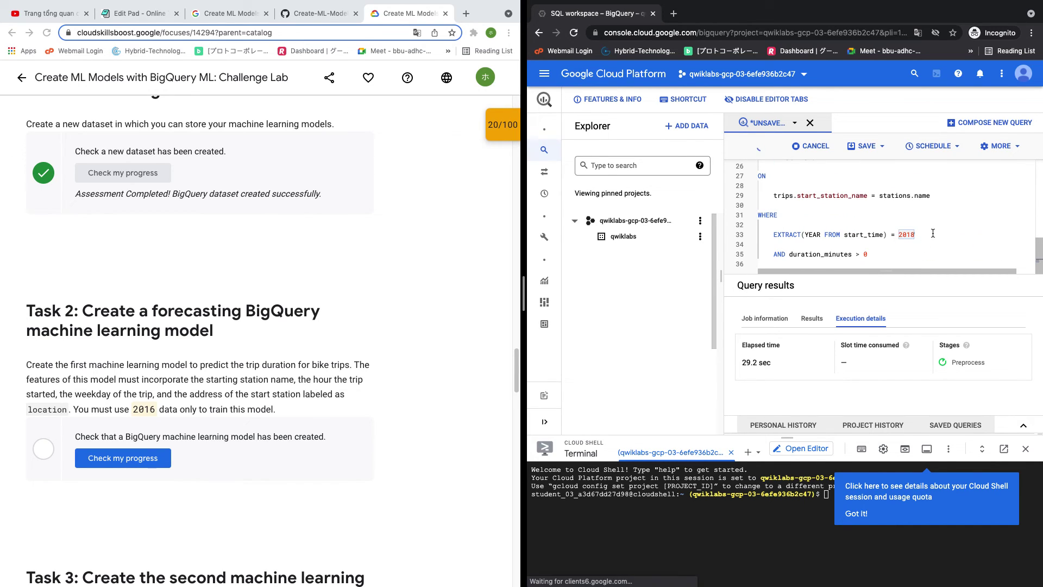